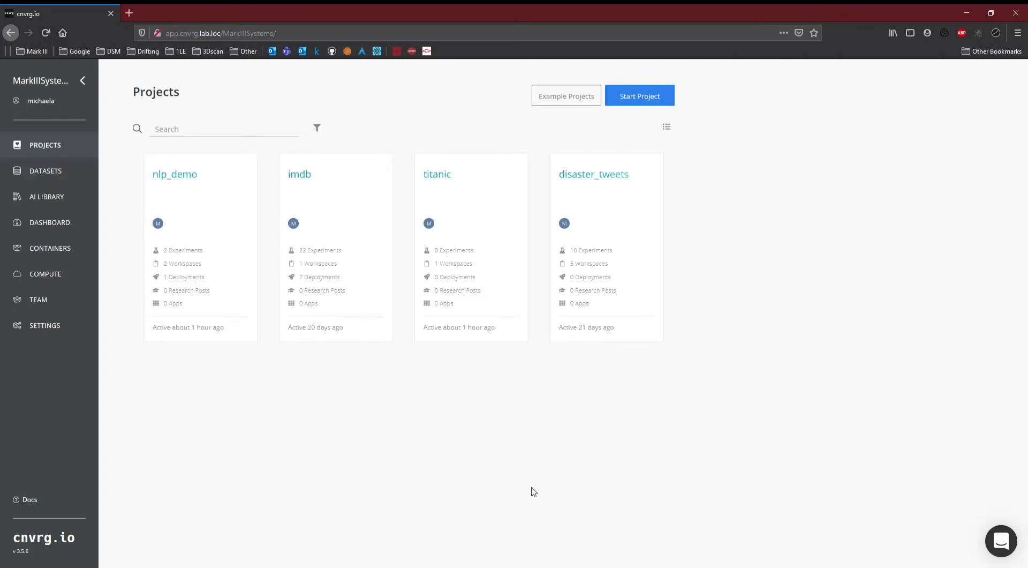
Open processed_train.csv in the titanic dataset and examine its columns and rows.
click(47, 177)
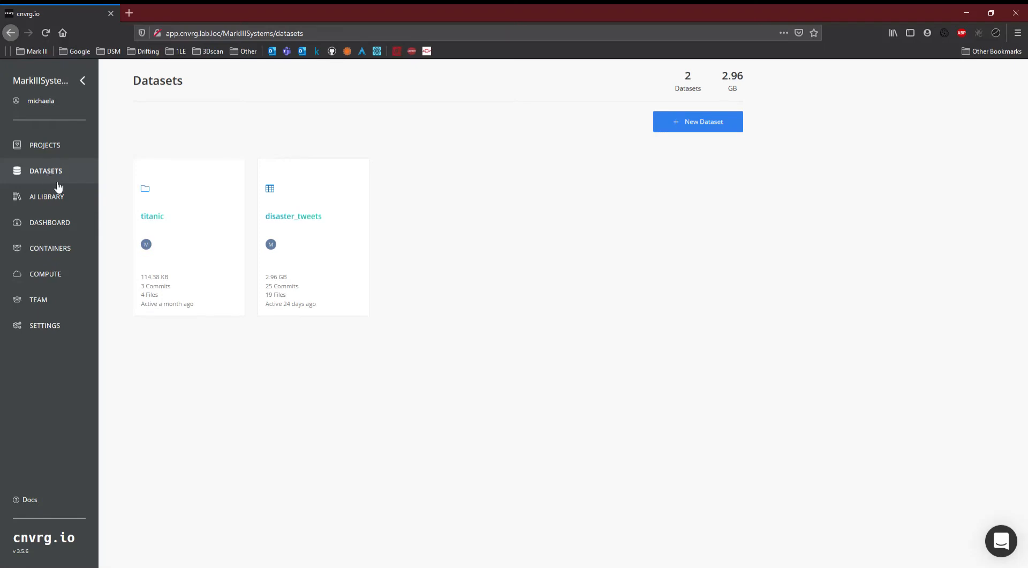
click(194, 239)
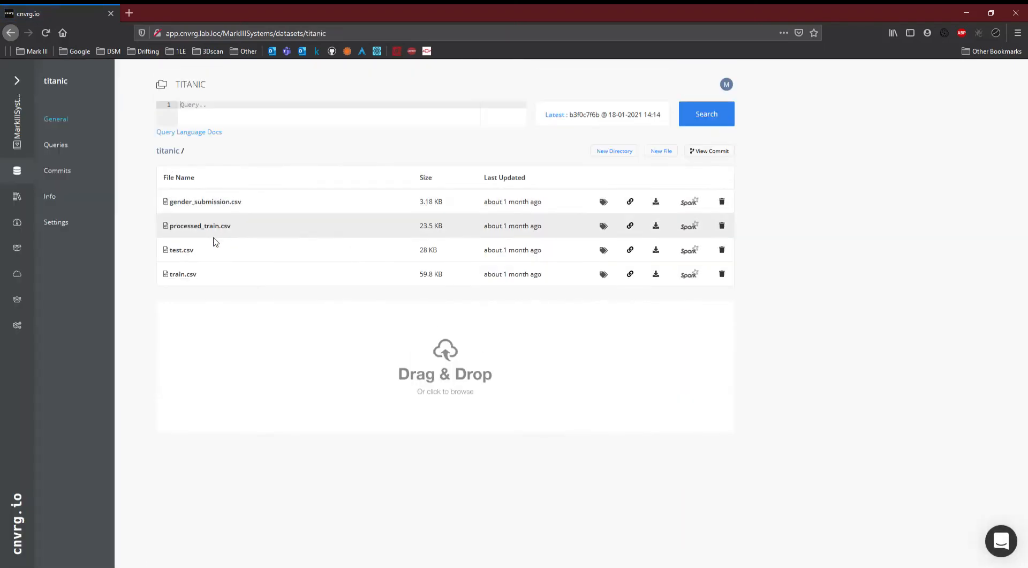
click(215, 227)
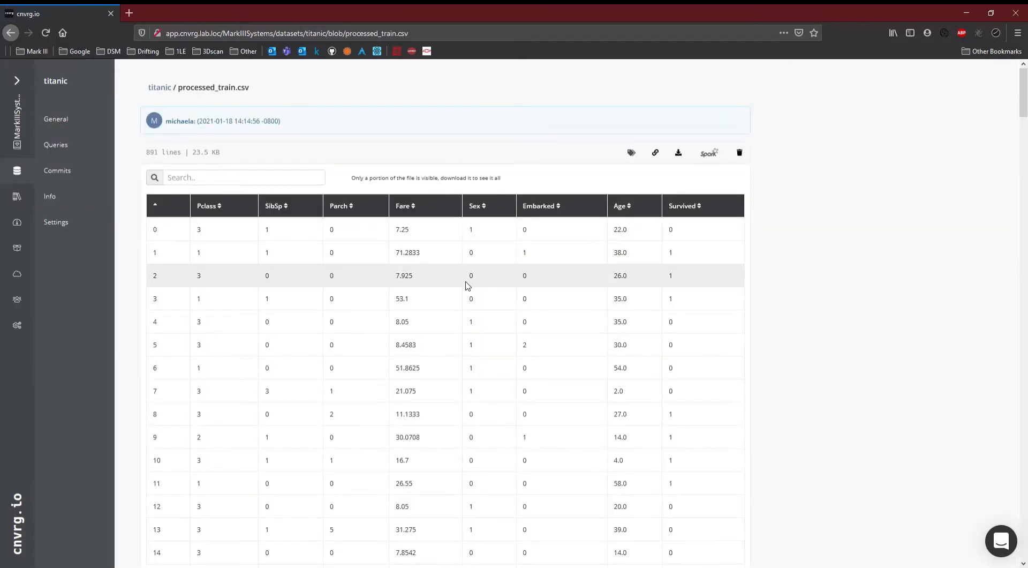
scroll(467, 284, down, 2)
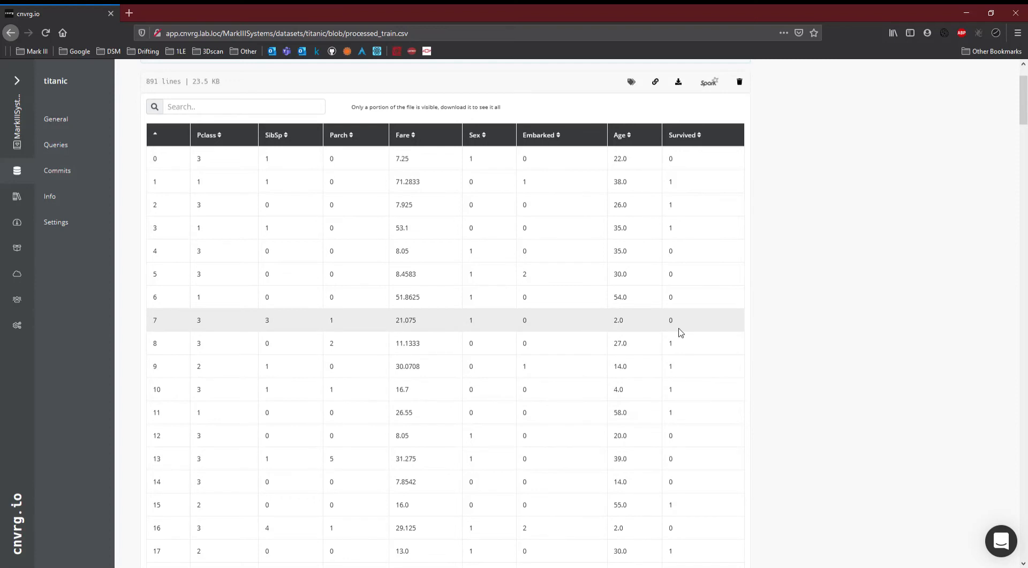
scroll(271, 224, up, 2)
Return to the titanic dataset's file list and check its file upload area.
click(160, 87)
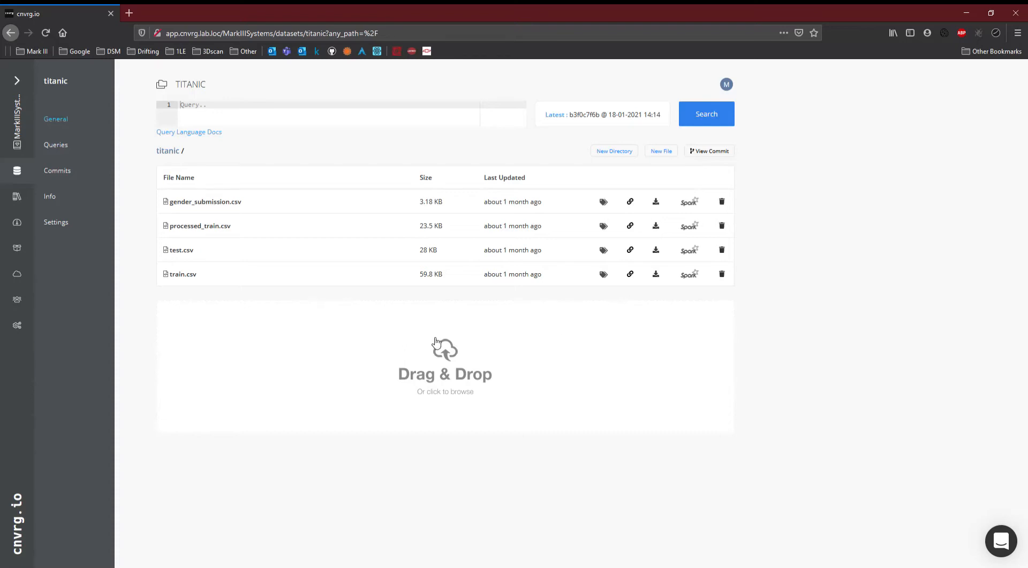
click(491, 346)
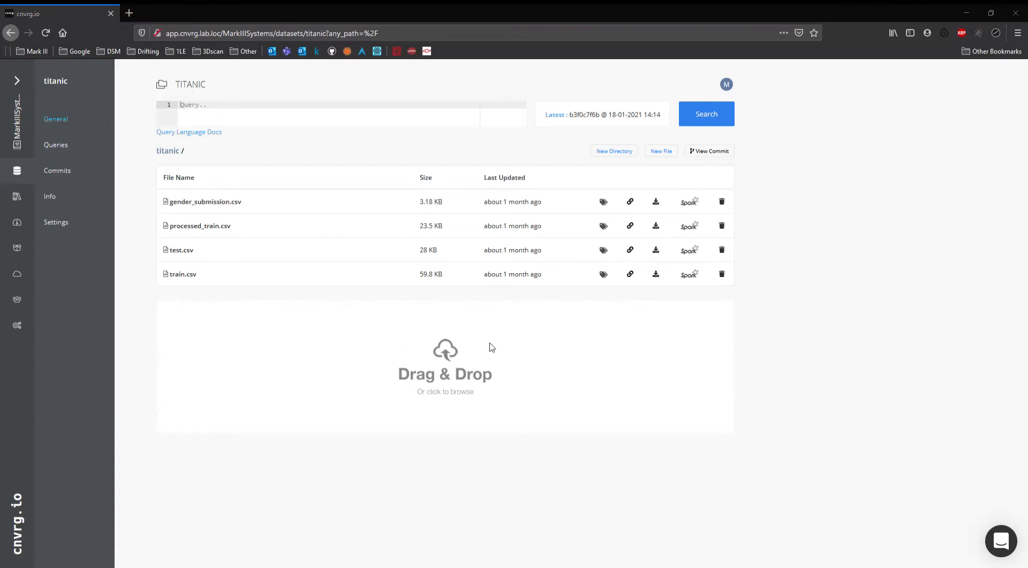
click(616, 155)
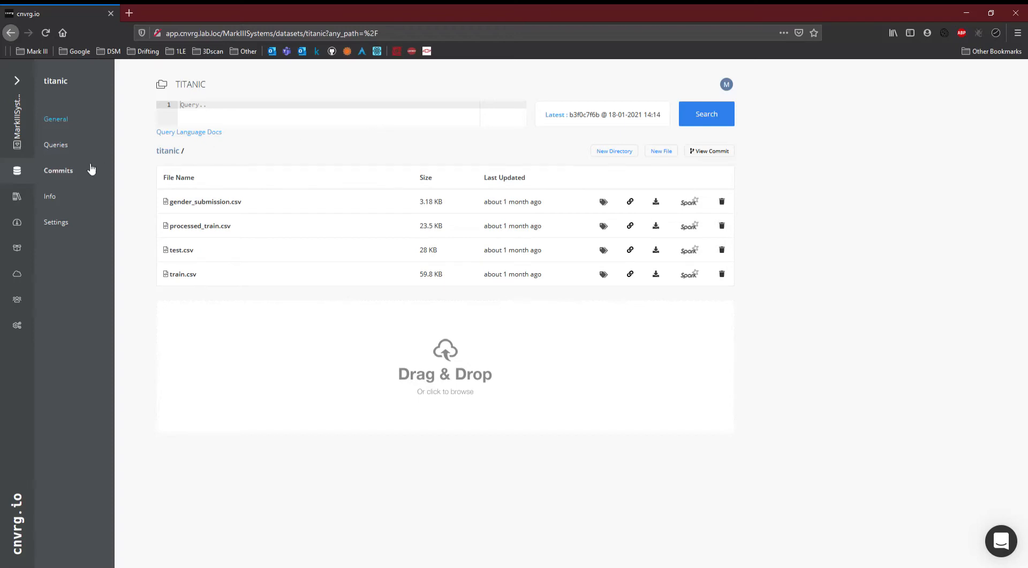
Review the titanic dataset's commit history and show the actions available for commit 9e6a55b6.
click(54, 182)
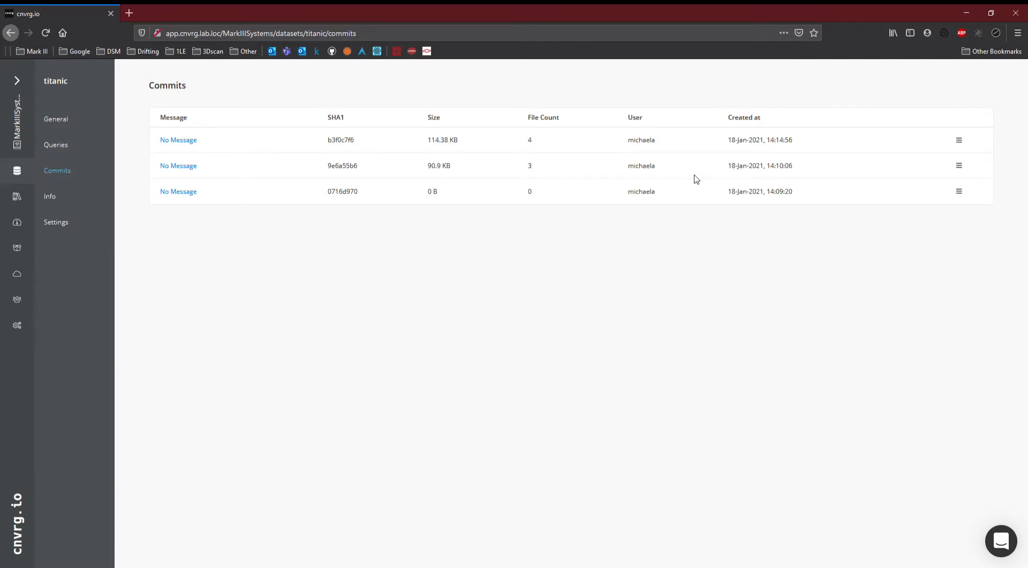
click(959, 166)
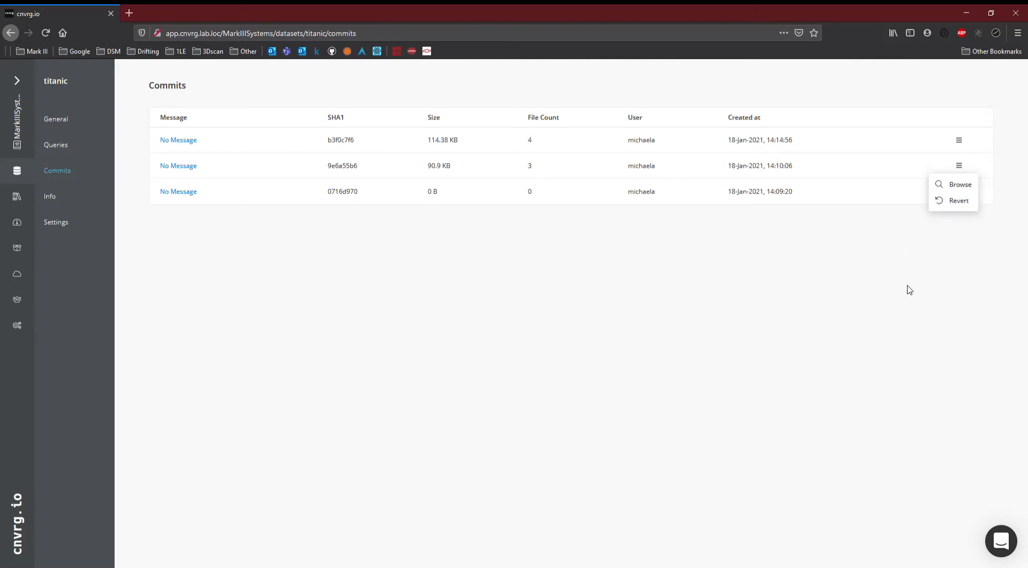
Open the titanic dataset's settings and examine the available privacy options.
click(75, 223)
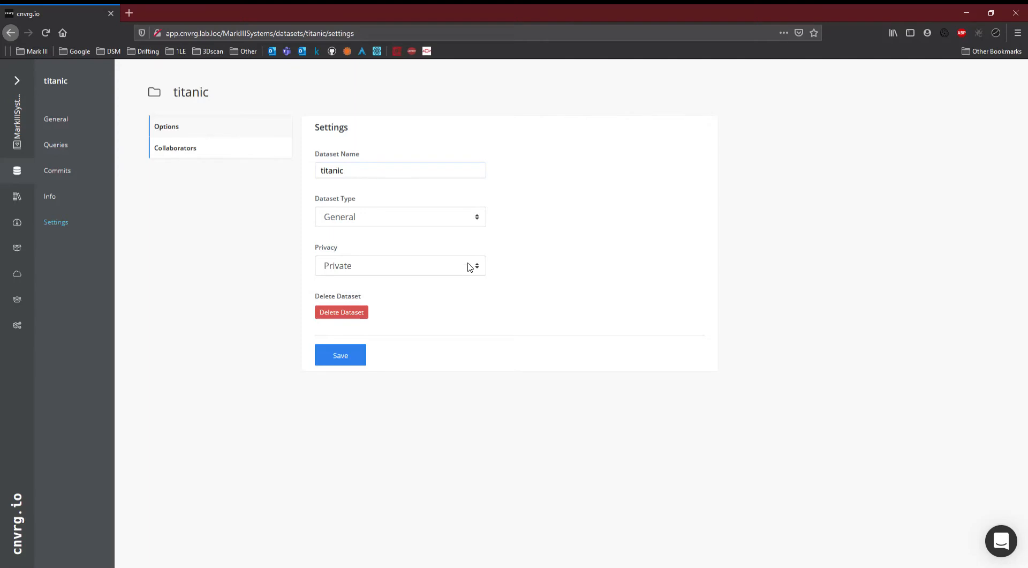
click(469, 267)
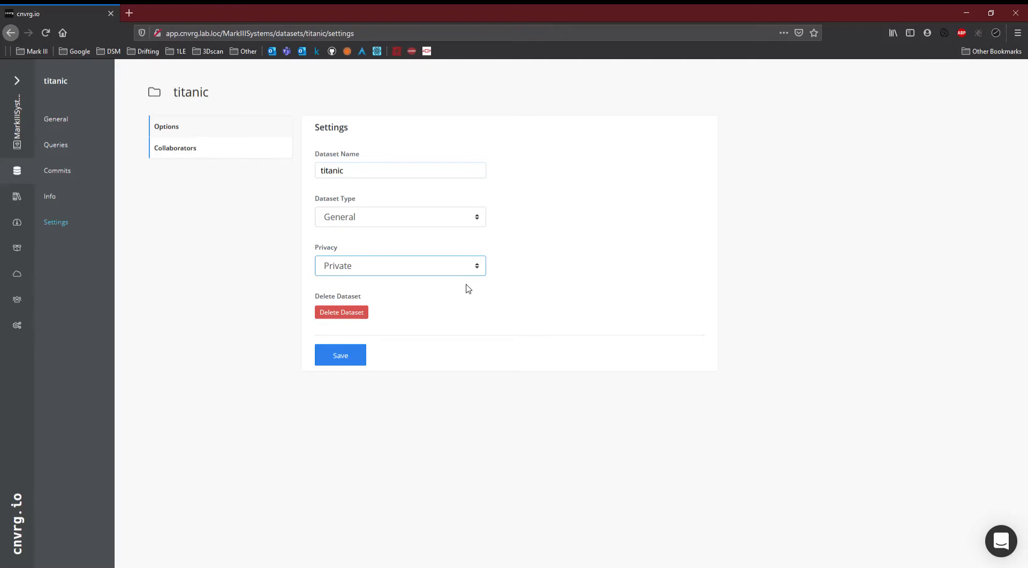
key(Down)
click(462, 270)
click(432, 293)
Review the dataset's collaborators, try the Add Collaborator form with "t", and close it without submitting.
click(198, 152)
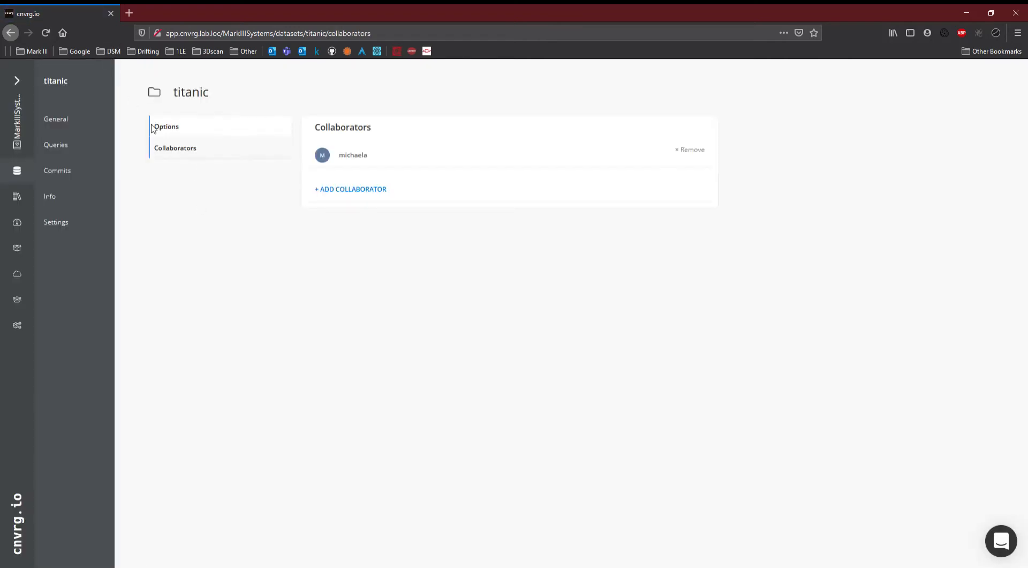
click(373, 191)
click(421, 146)
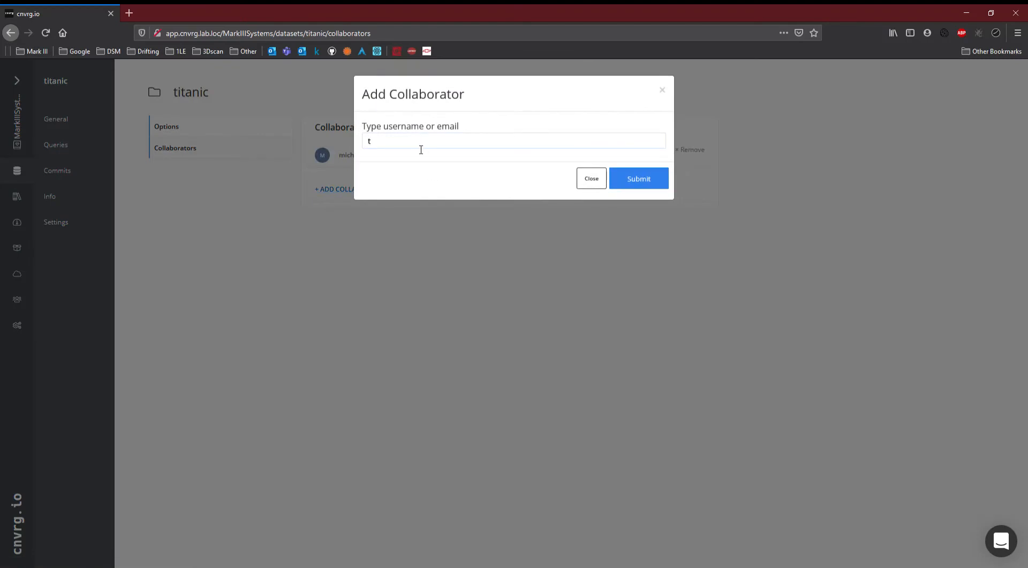
text(t)
click(407, 161)
click(592, 182)
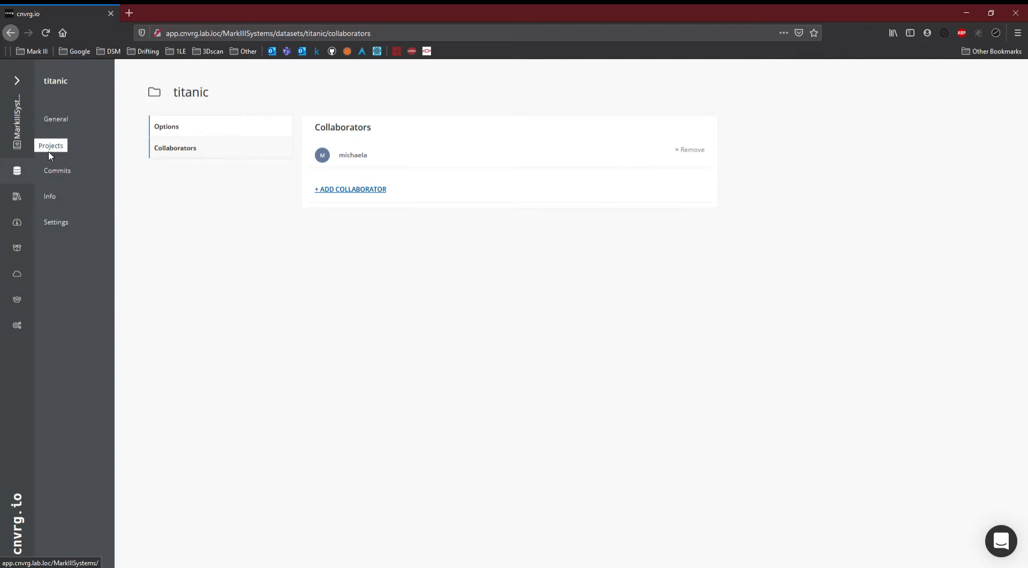
Go to the workspaces of the titanic project.
click(20, 143)
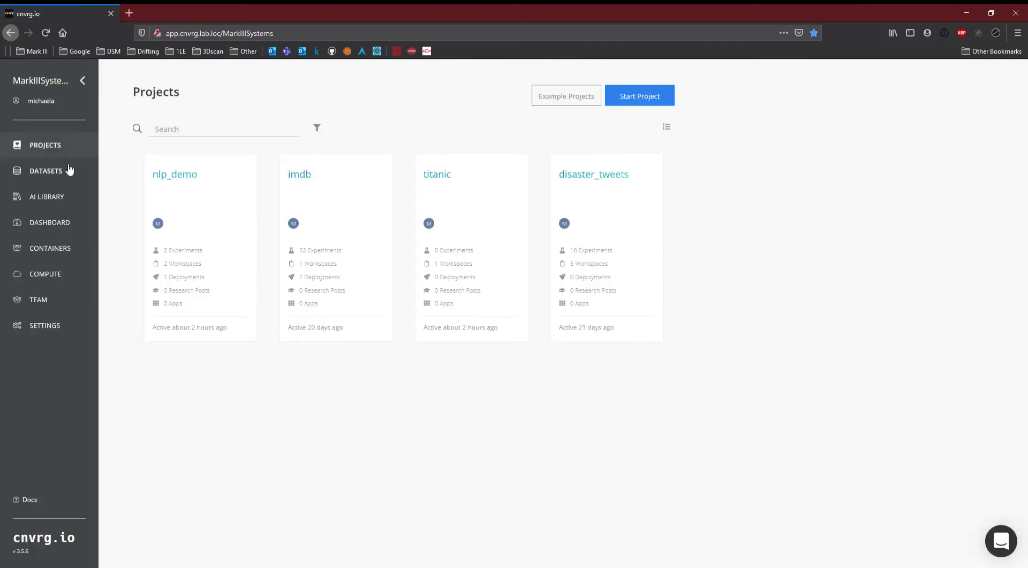
click(444, 177)
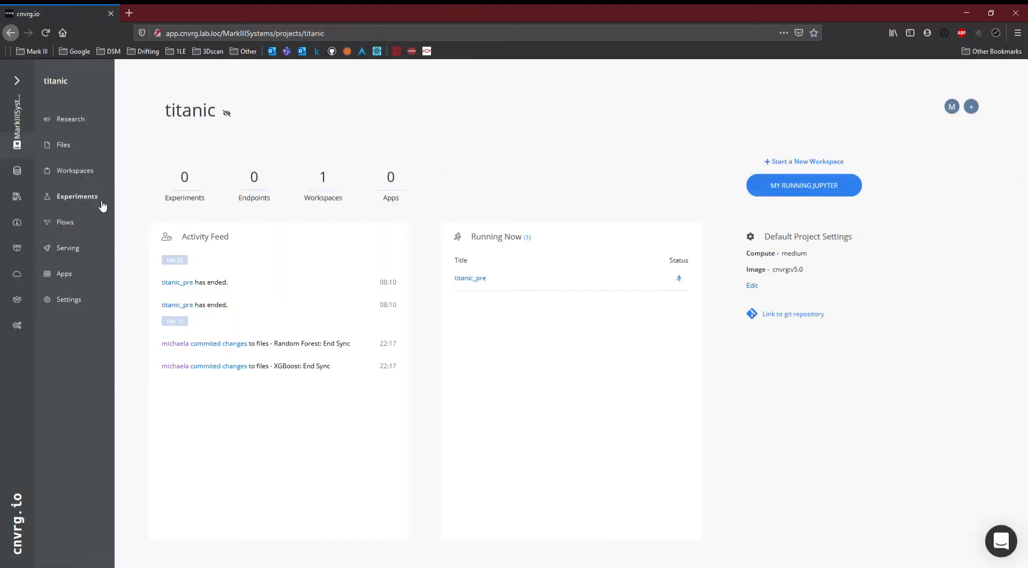
click(71, 170)
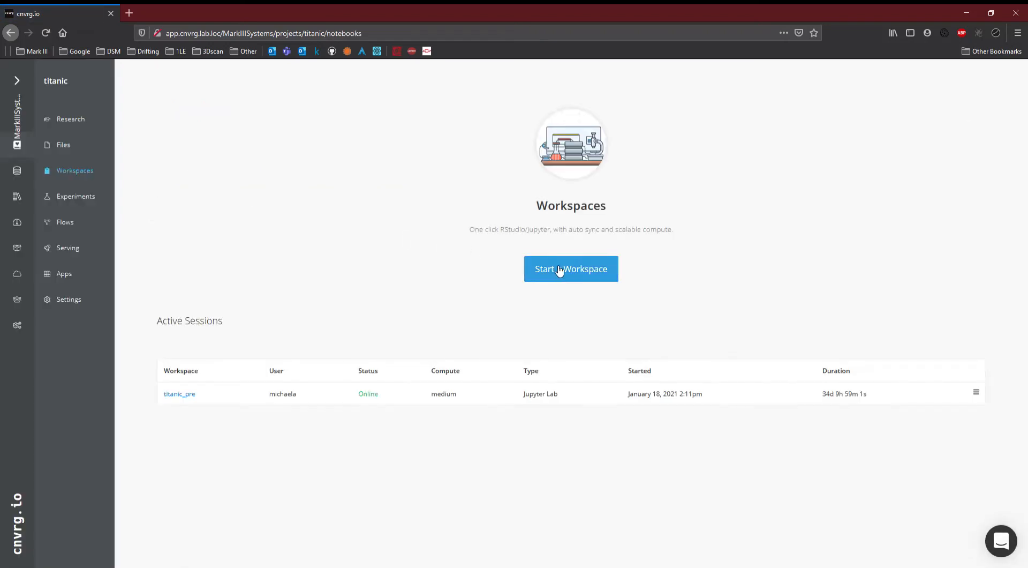
Begin a new Jupyter workspace and examine the compute sizes it can run on.
click(559, 271)
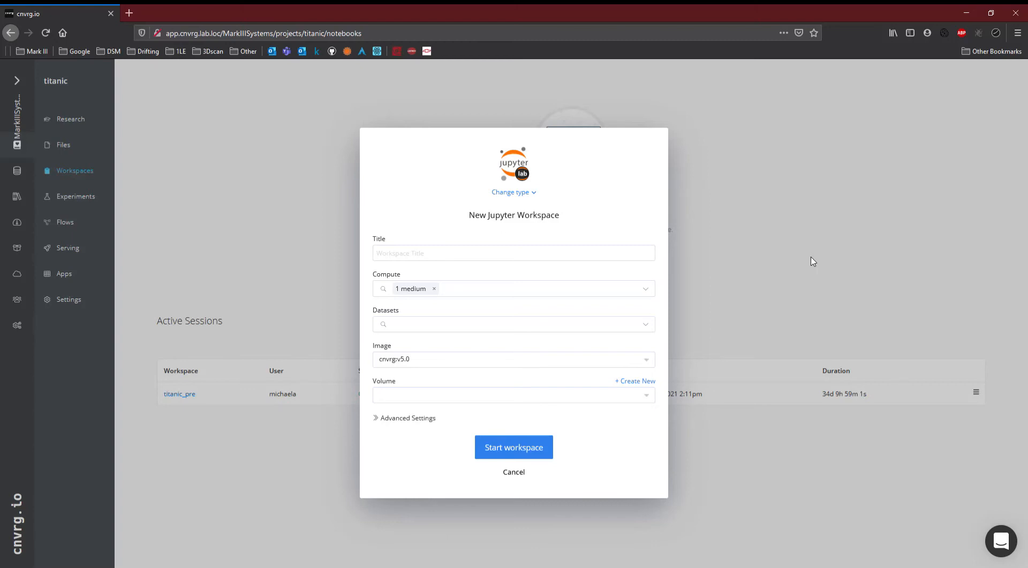
click(599, 292)
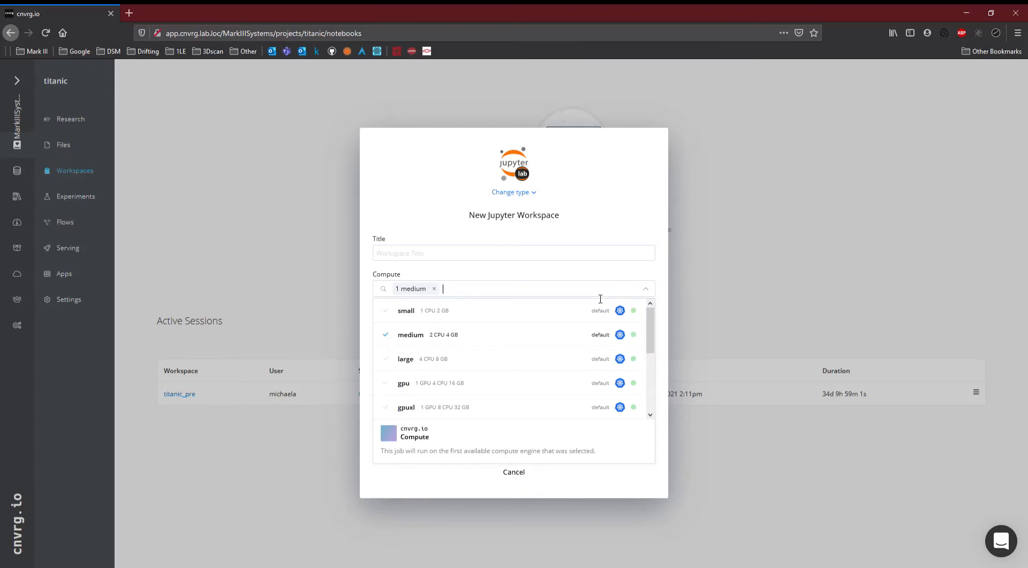
scroll(449, 374, down, 2)
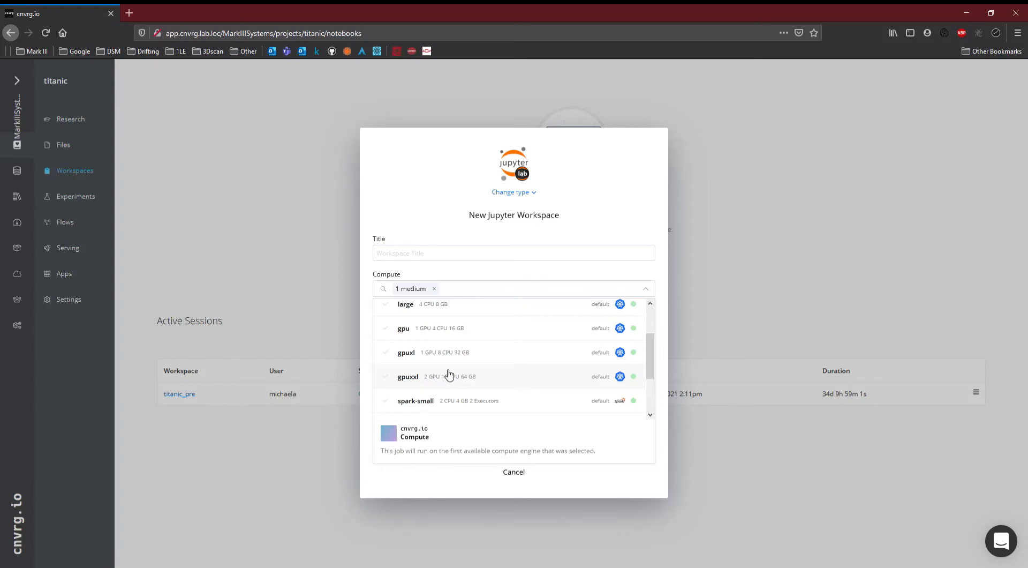
click(647, 289)
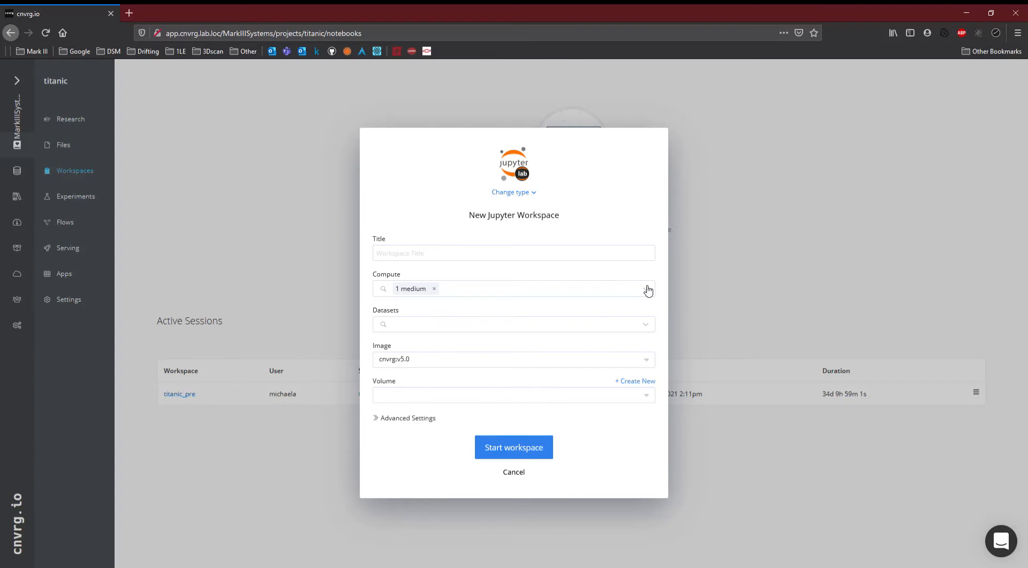
Attach the titanic dataset to the new workspace, using its Latest commit.
click(491, 328)
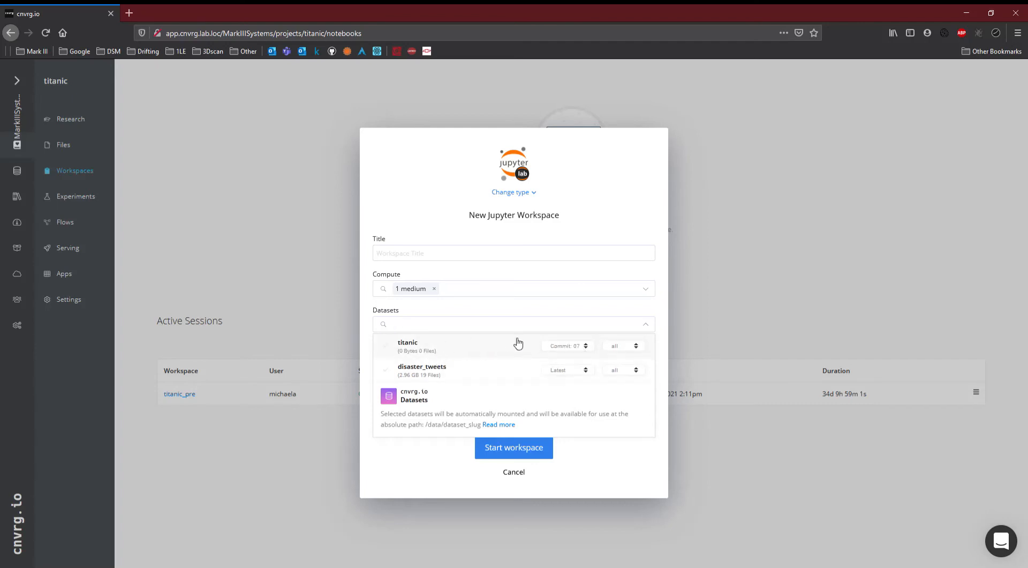
click(576, 345)
click(567, 362)
click(500, 347)
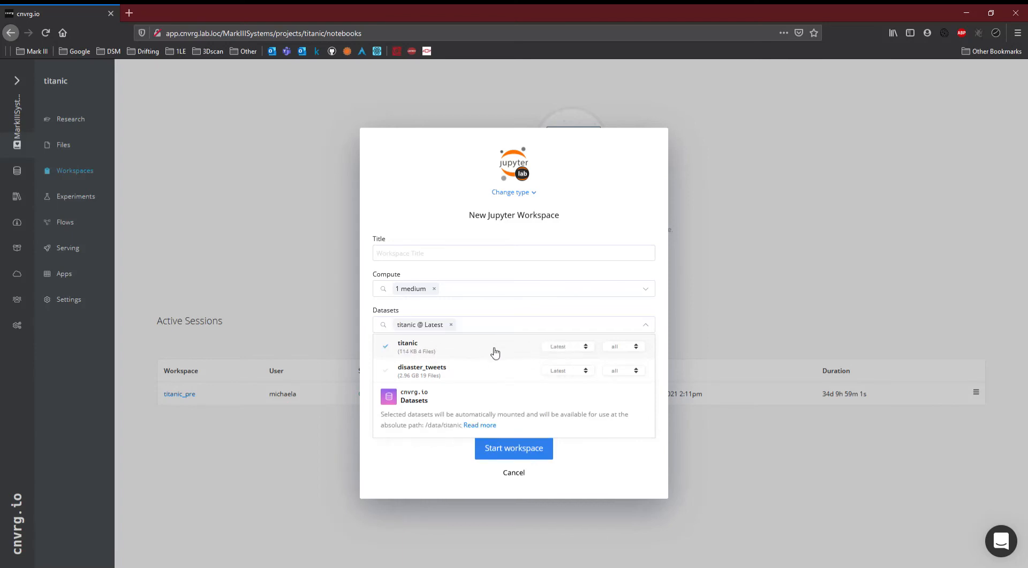
click(650, 329)
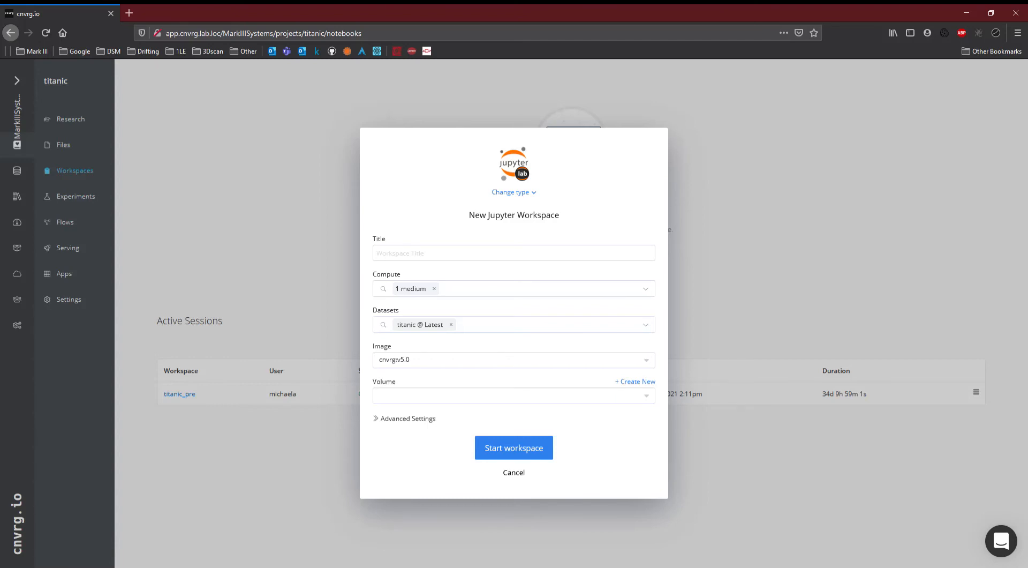
Examine the container images offered for the workspace, including the versions under tensorflow, rapidsai/rapidsai and huggingface/transformers-pytorch-gpu.
click(453, 359)
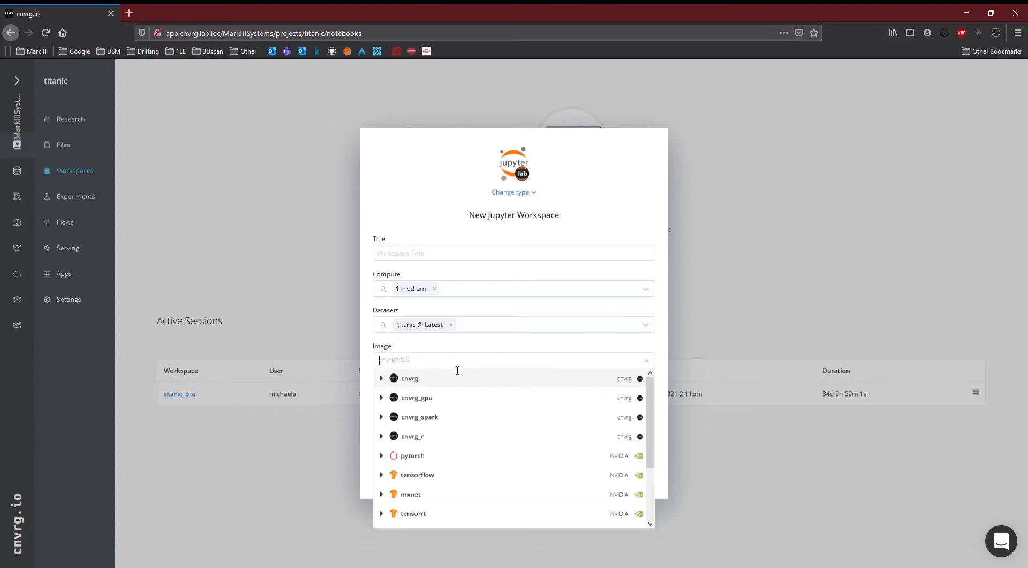
scroll(551, 461, down, 2)
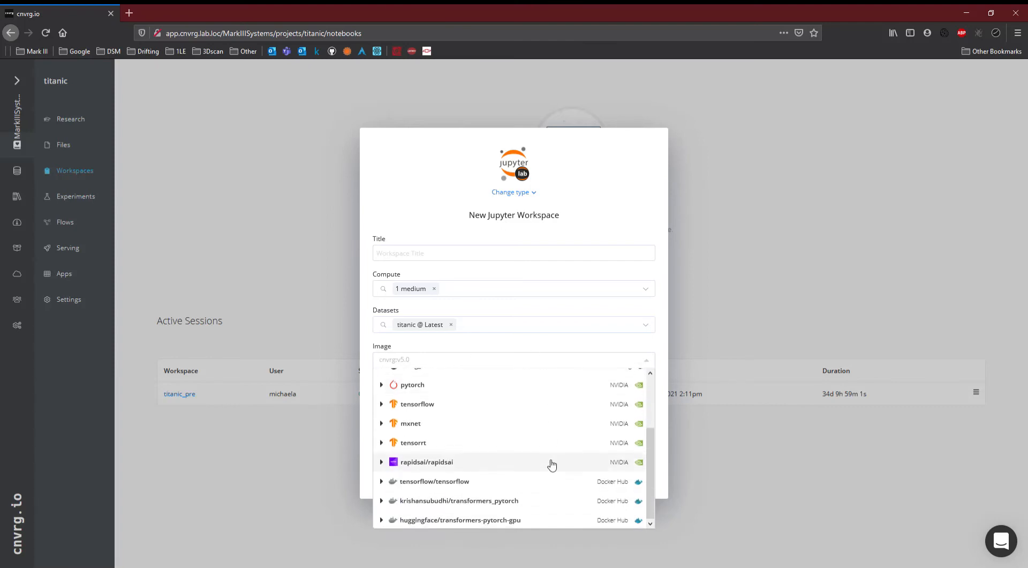
scroll(483, 419, up, 2)
scroll(491, 417, down, 2)
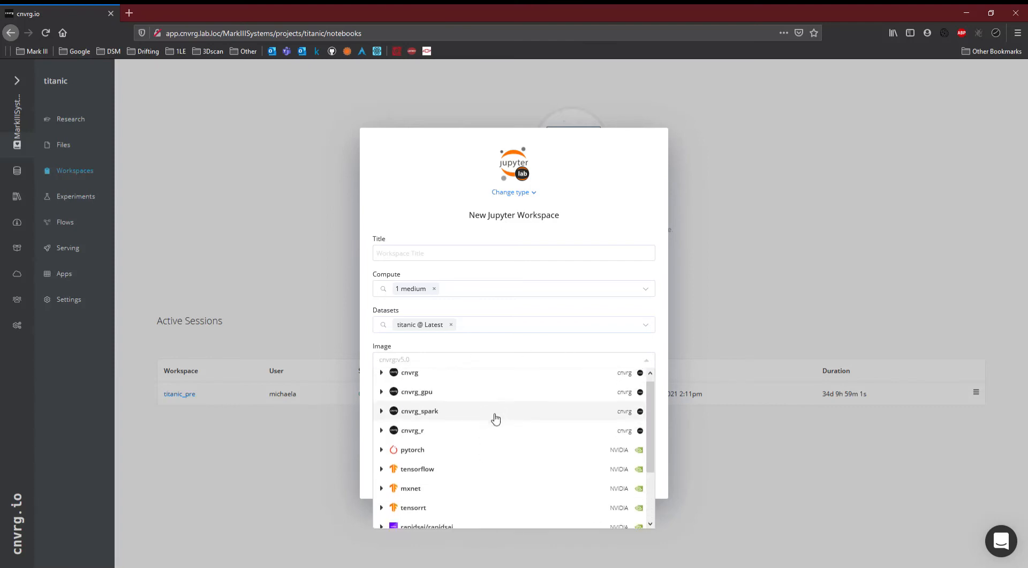
click(434, 385)
click(435, 385)
click(432, 405)
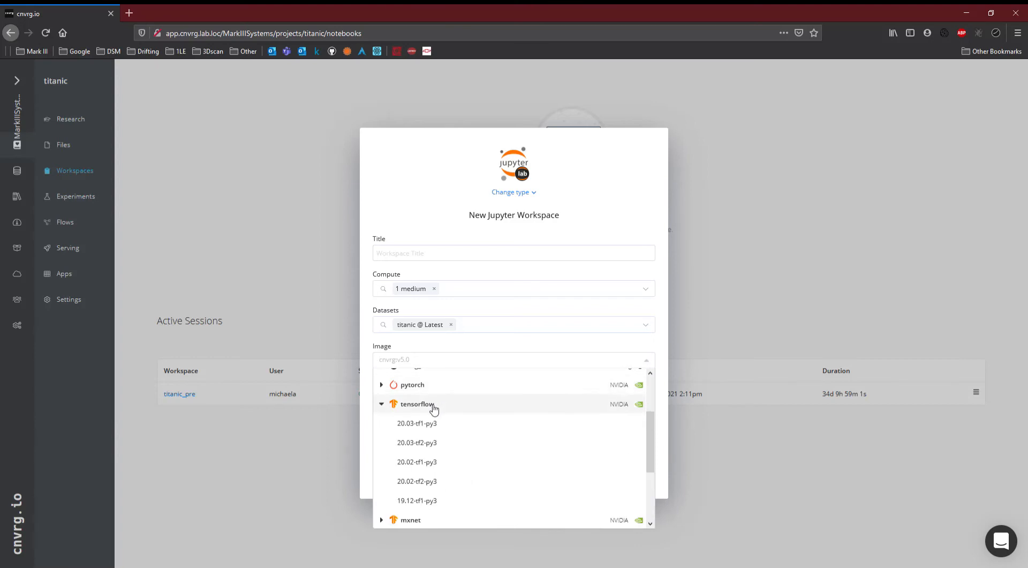
click(433, 405)
click(433, 469)
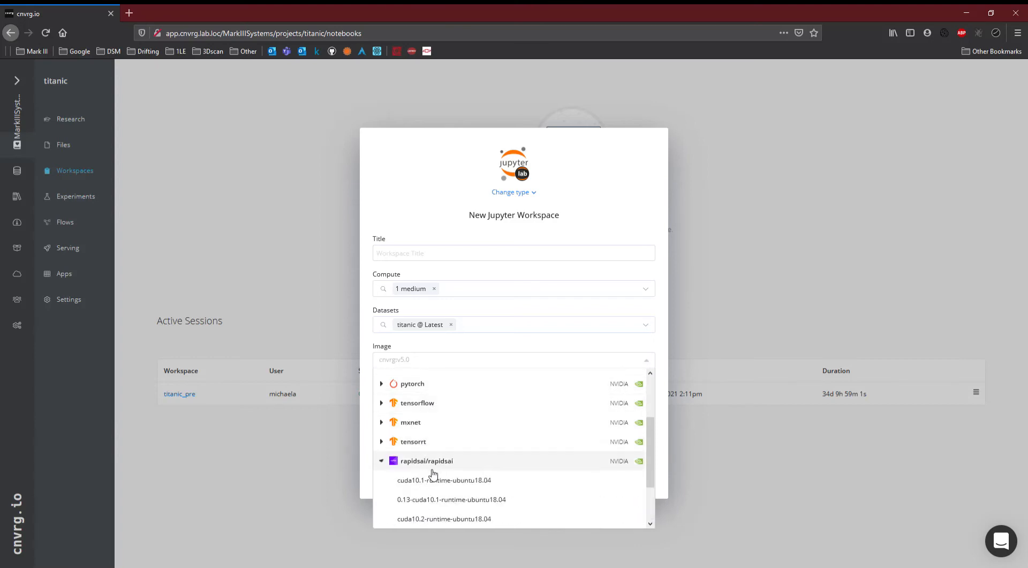
click(433, 469)
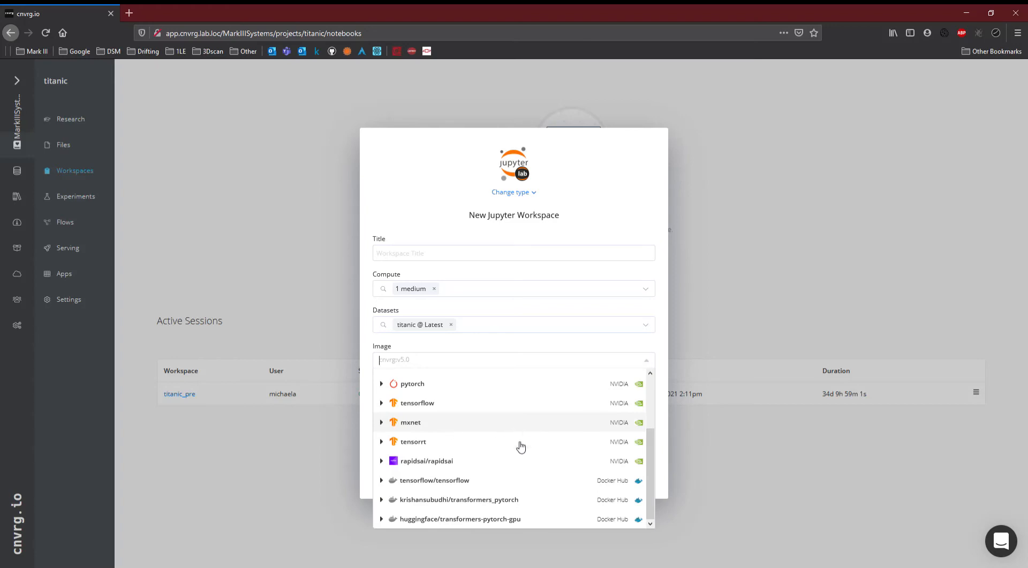
click(508, 518)
scroll(541, 462, down, 1)
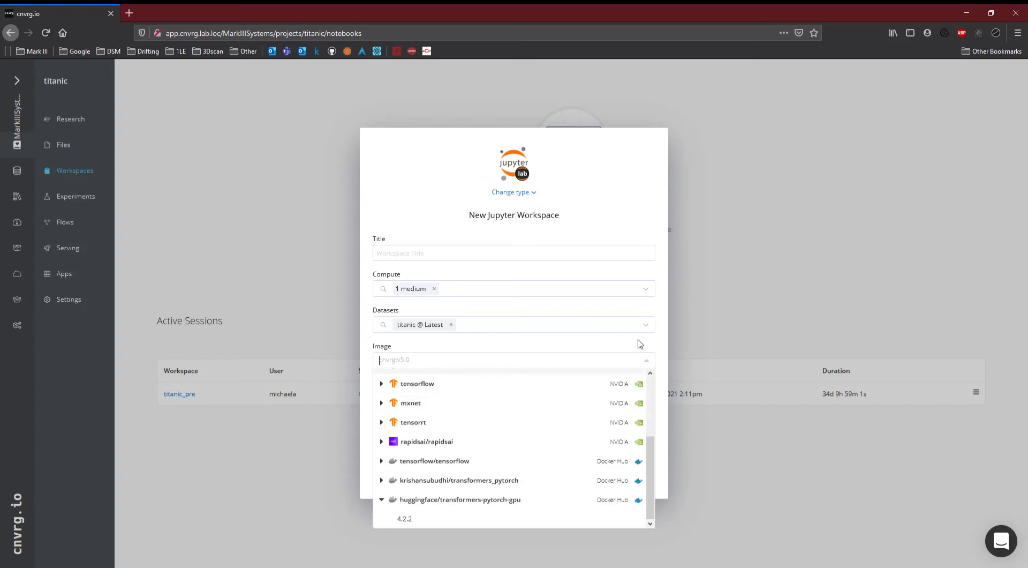
click(651, 363)
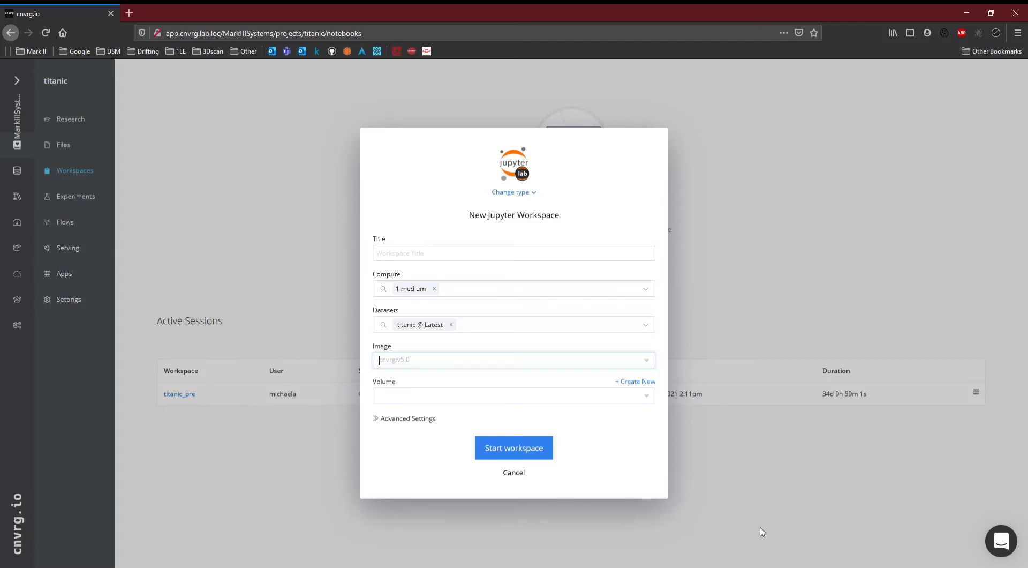
Cancel the new workspace after checking its type options, and open the existing titanic_pre workspace.
click(528, 193)
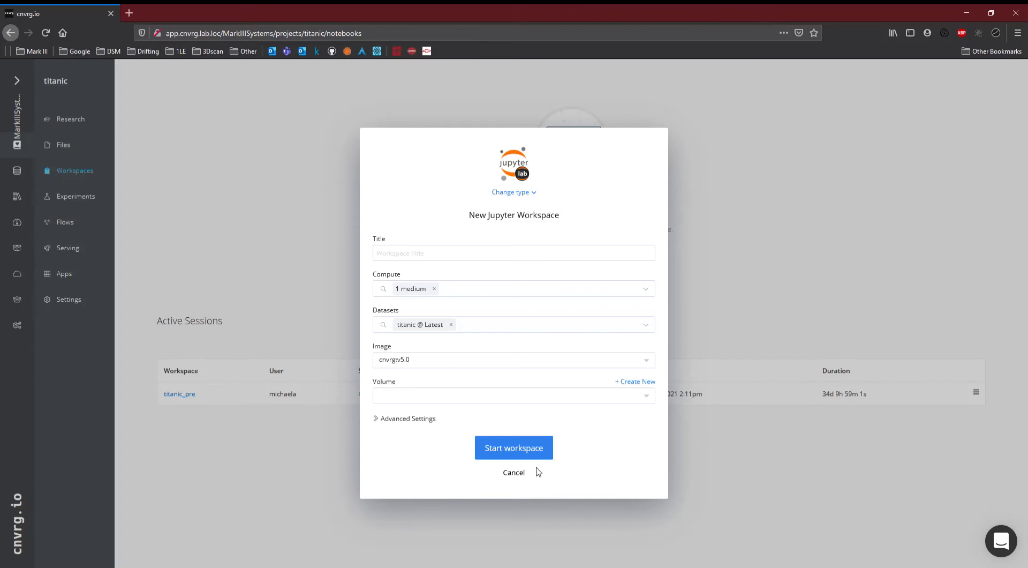
click(513, 472)
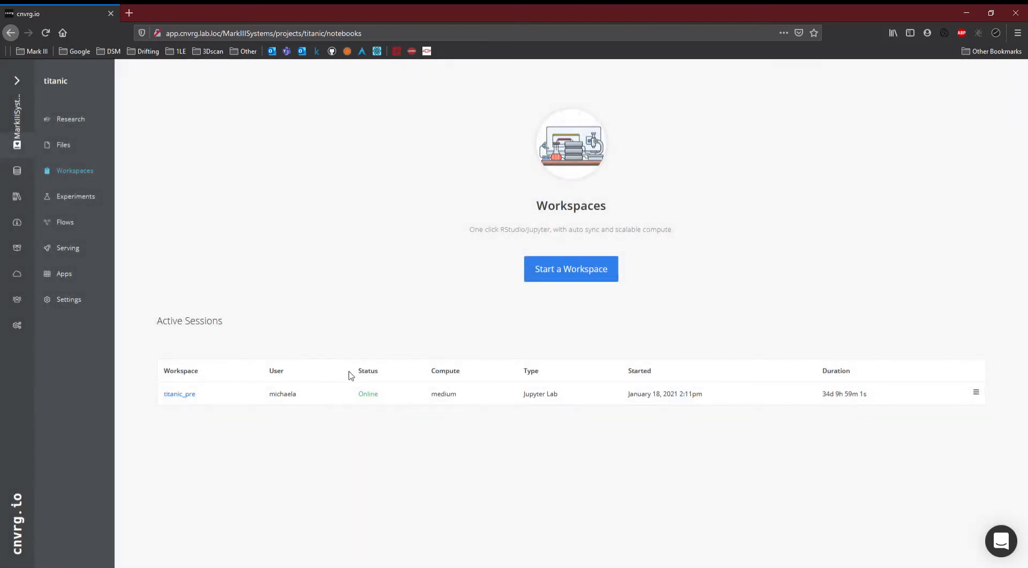
click(178, 396)
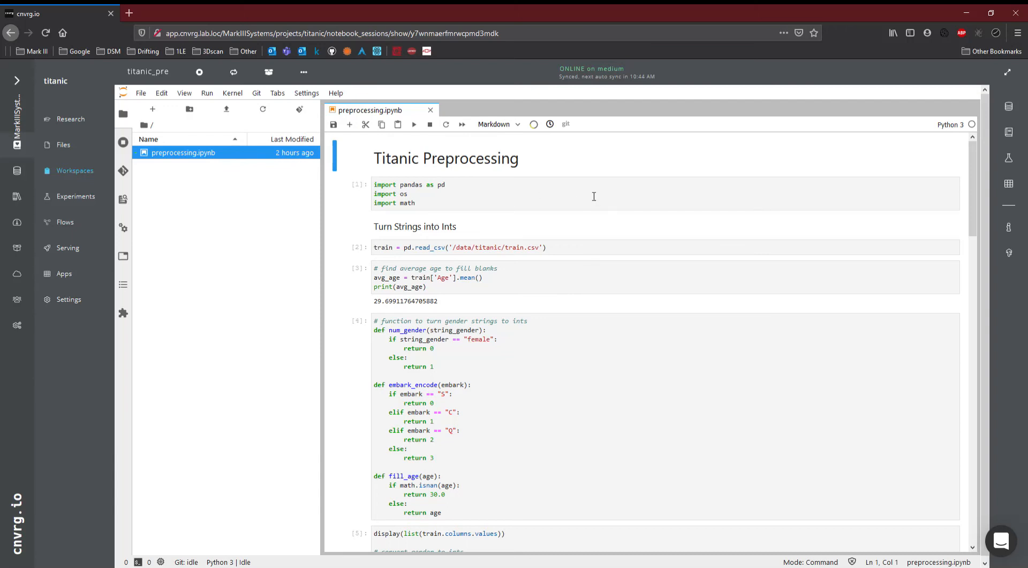
Examine the preprocessing notebook from the cell that reads train.csv through the cells converting gender, embarkation and age values.
scroll(594, 196, down, 2)
scroll(593, 196, up, 2)
drag(547, 247, 364, 244)
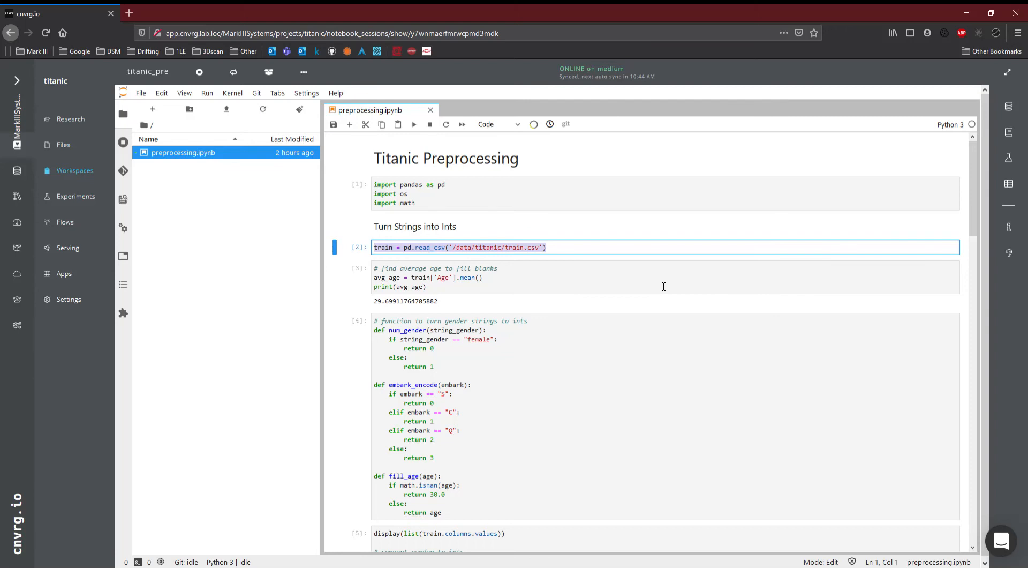
scroll(664, 287, down, 3)
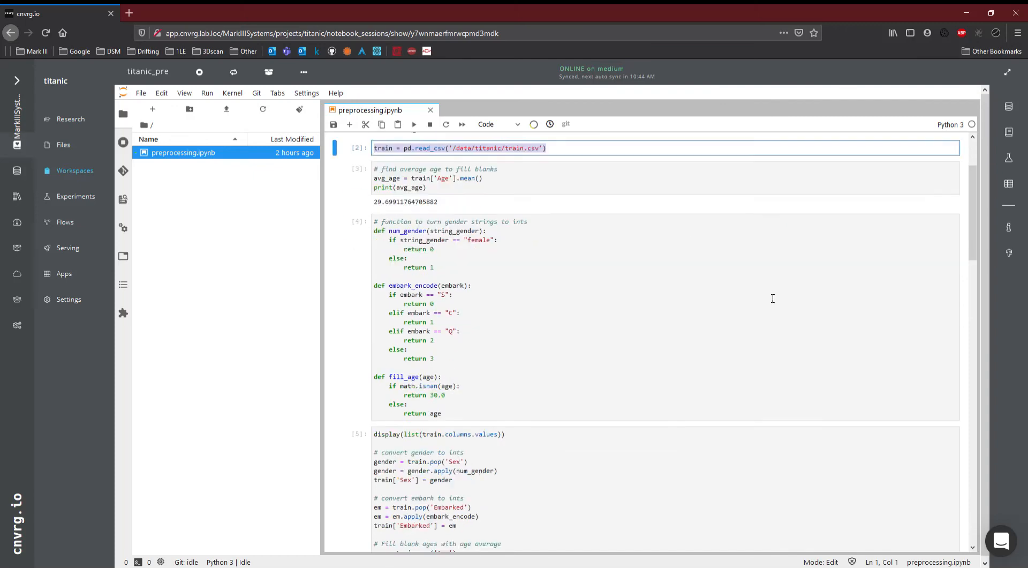
click(621, 261)
scroll(621, 261, down, 15)
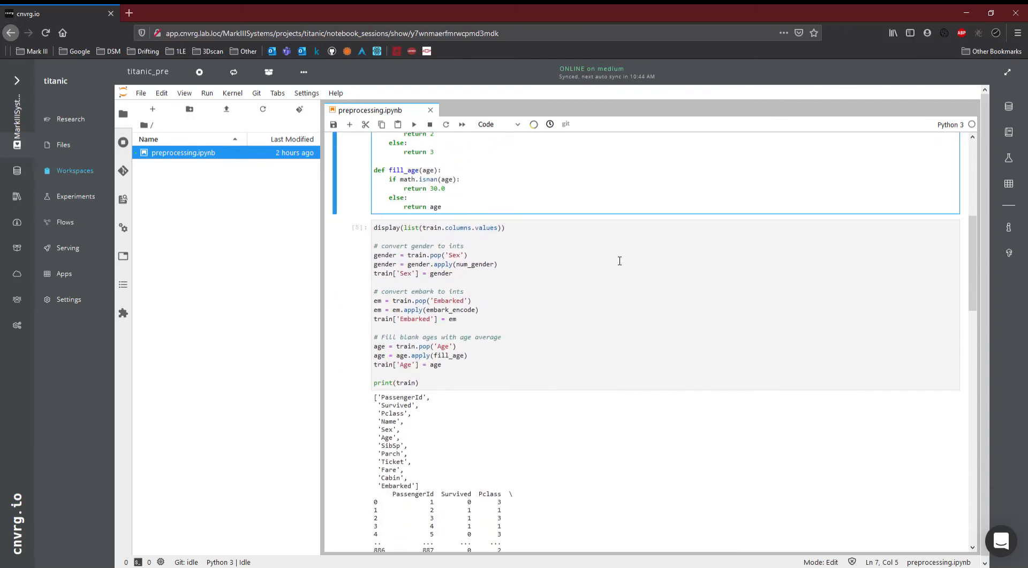
scroll(576, 250, down, 9)
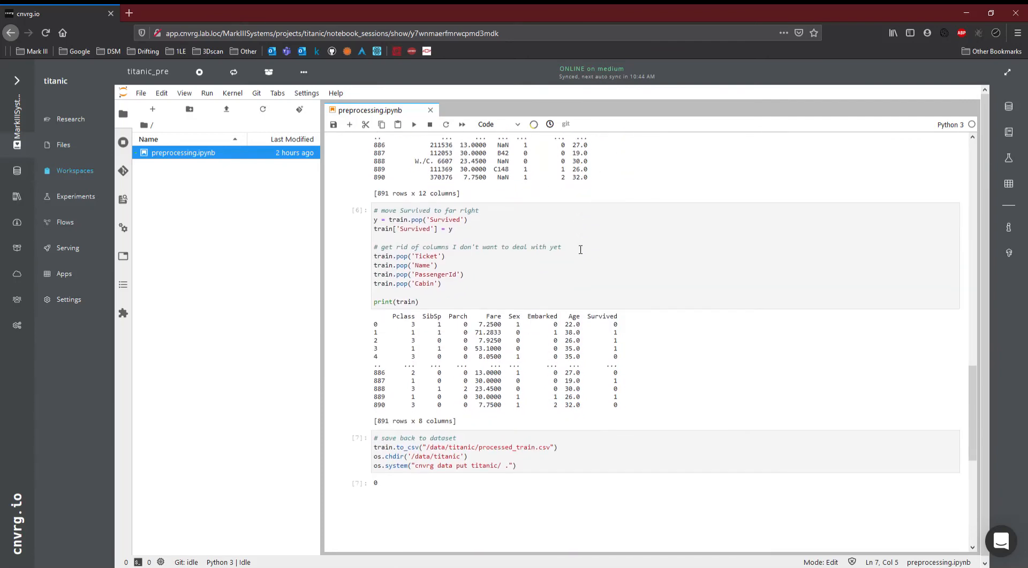
Examine the notebook's last cell, which saves processed_train.csv and puts it back into the titanic dataset.
scroll(578, 247, up, 3)
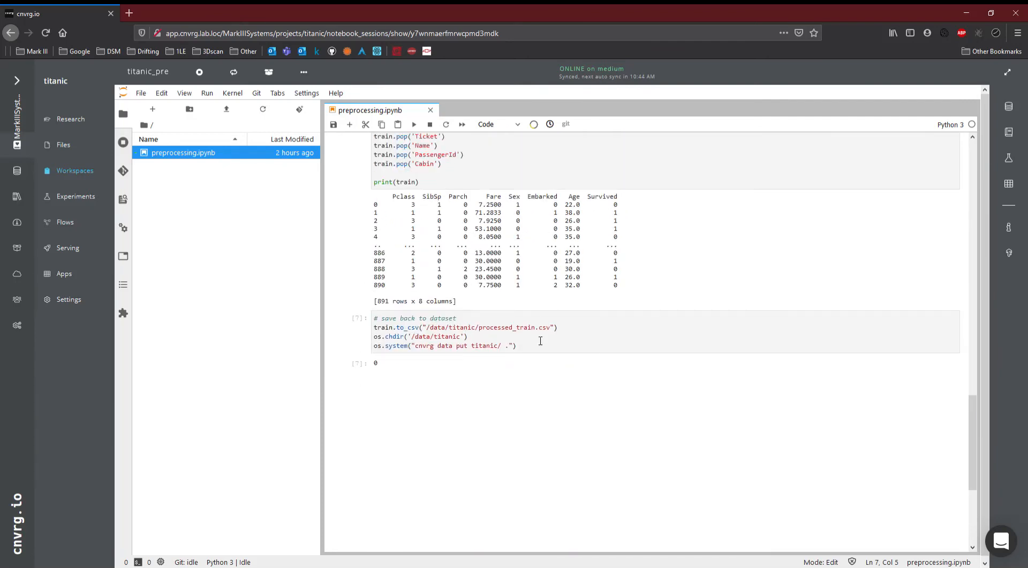
drag(533, 350, 369, 337)
click(618, 349)
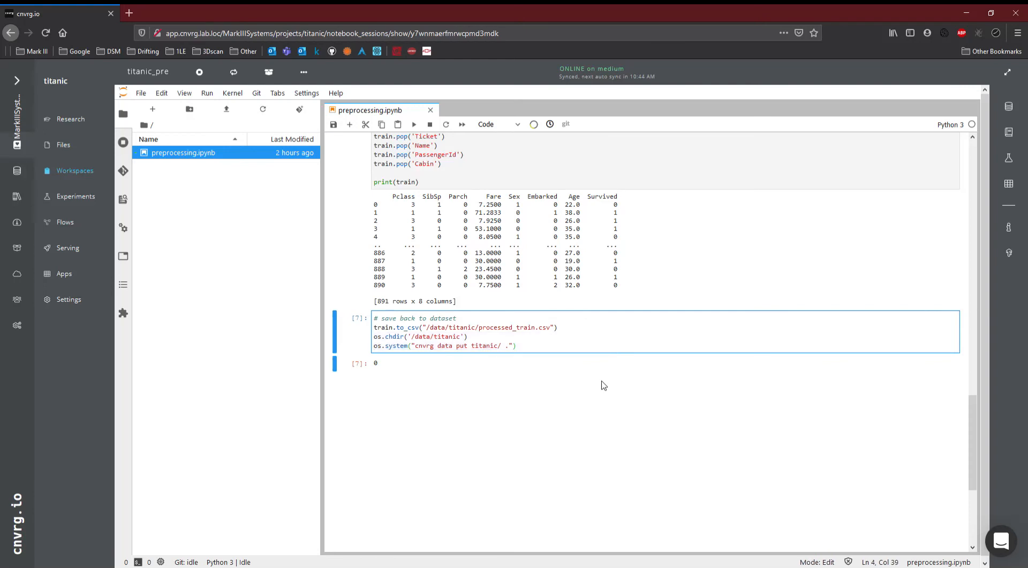
scroll(604, 385, up, 3)
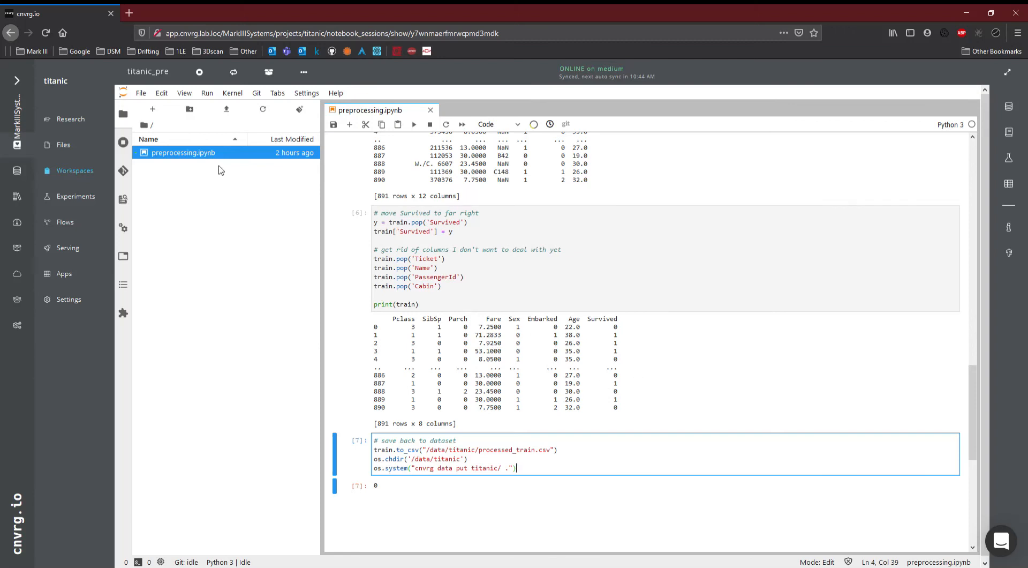
Open Flow 1 of the titanic project and examine the task types it offers, including the Custom Task dialog.
click(67, 222)
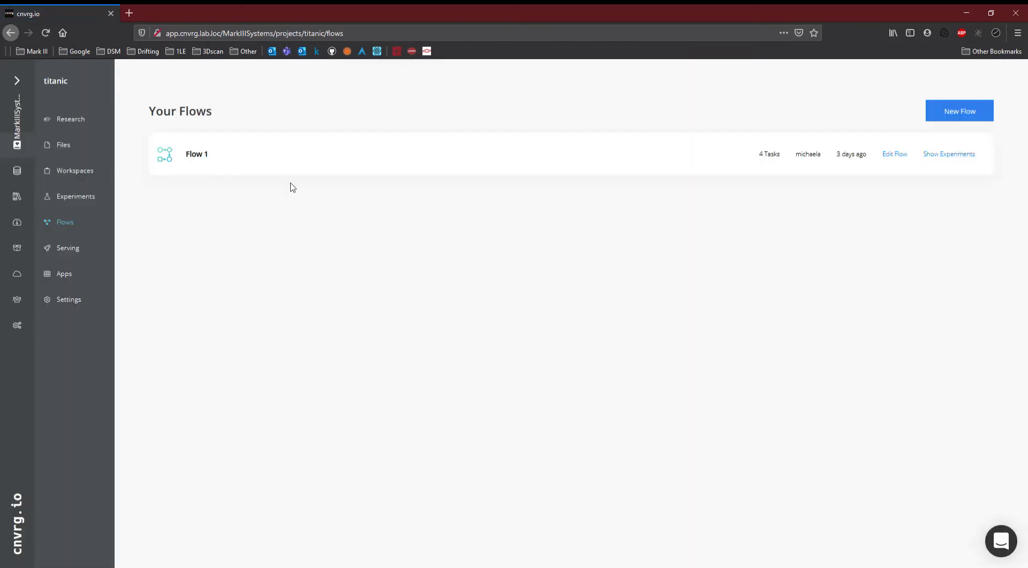
click(206, 156)
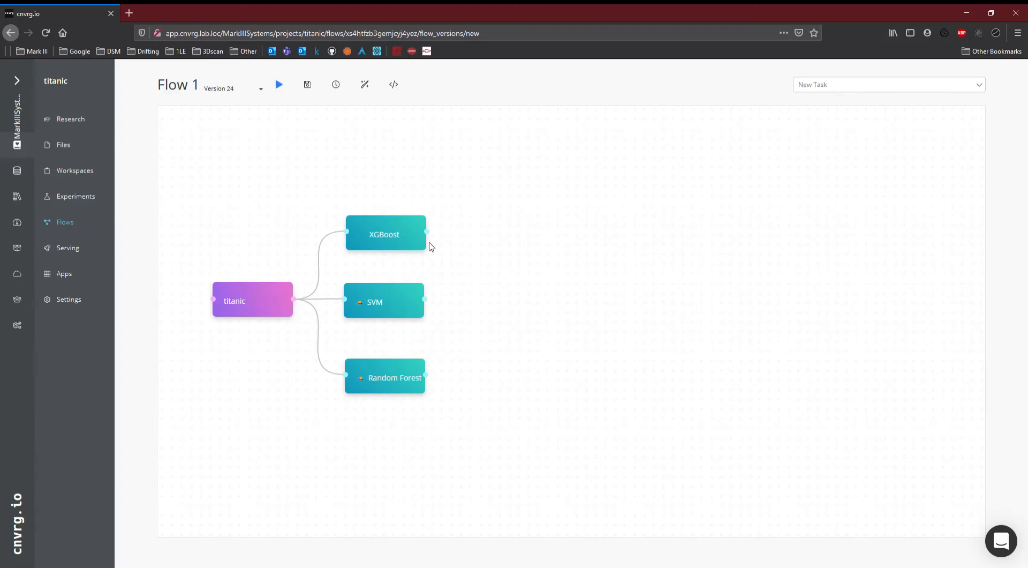
click(854, 91)
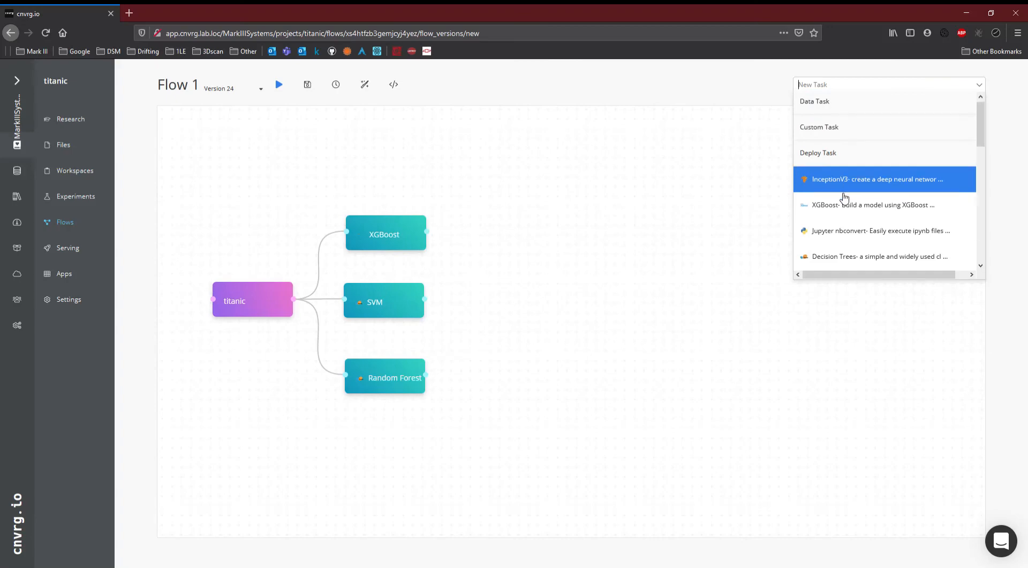
scroll(845, 197, down, 2)
scroll(845, 197, down, 2)
scroll(844, 198, down, 6)
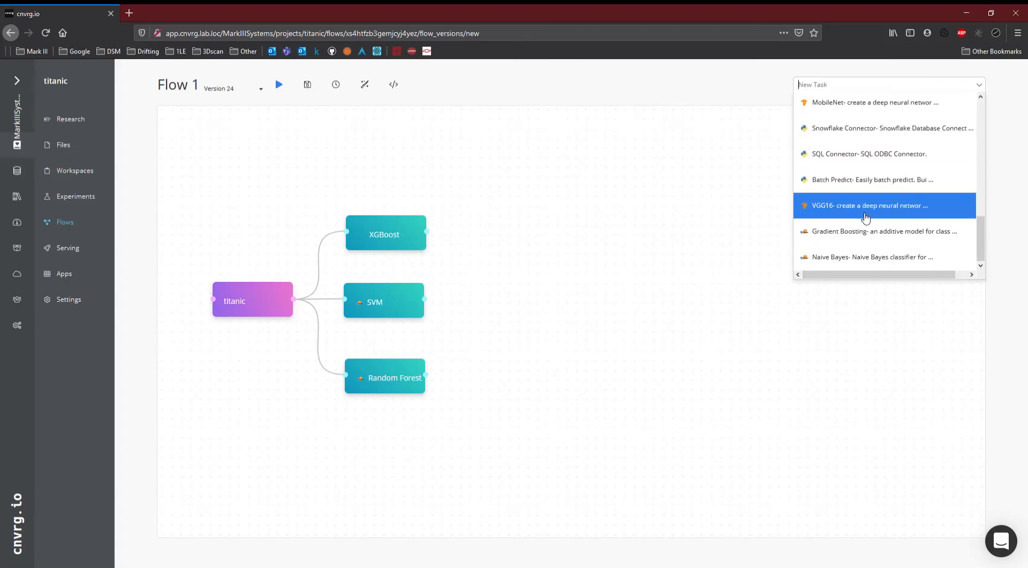
scroll(867, 219, up, 10)
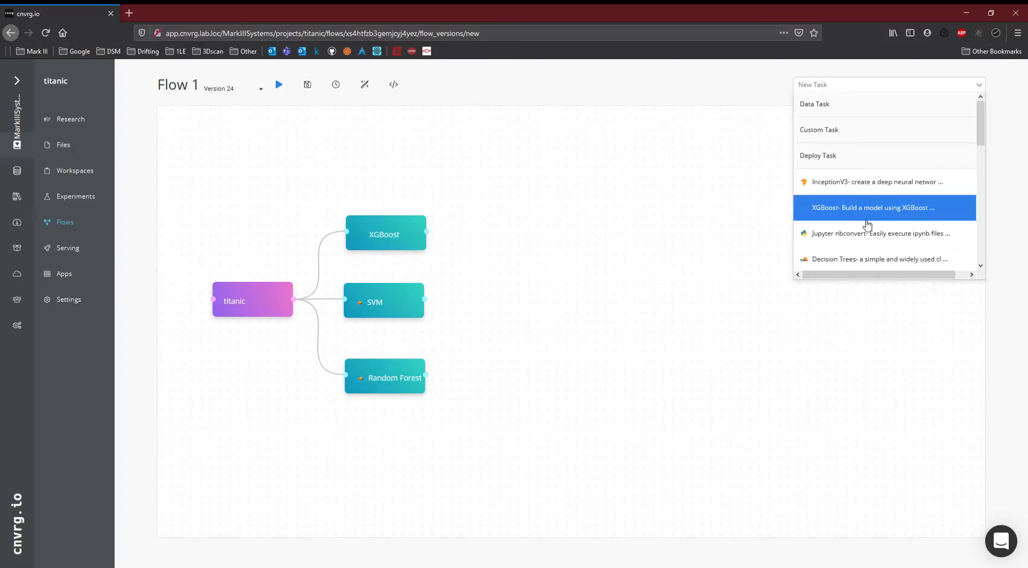
click(825, 134)
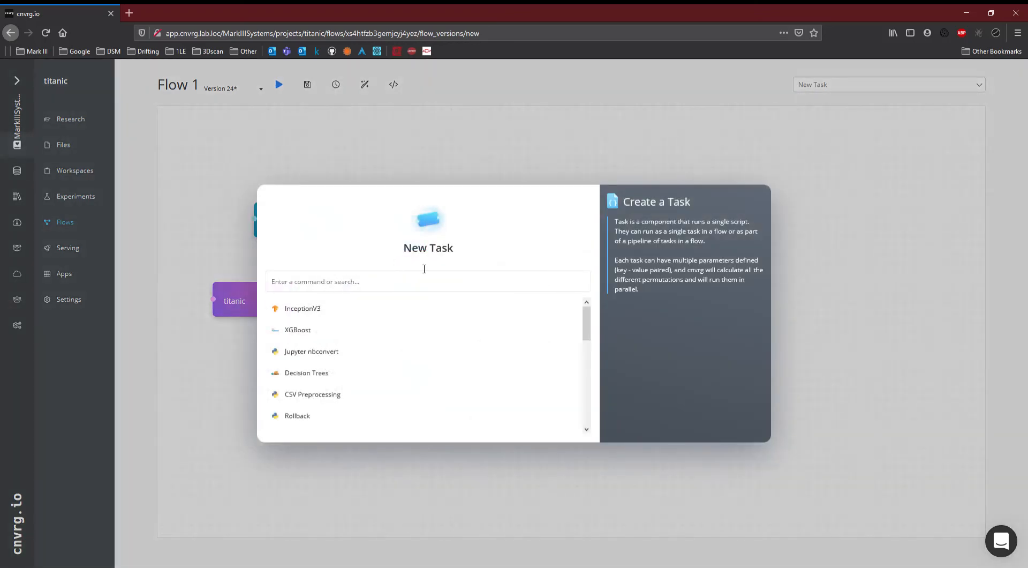
click(904, 213)
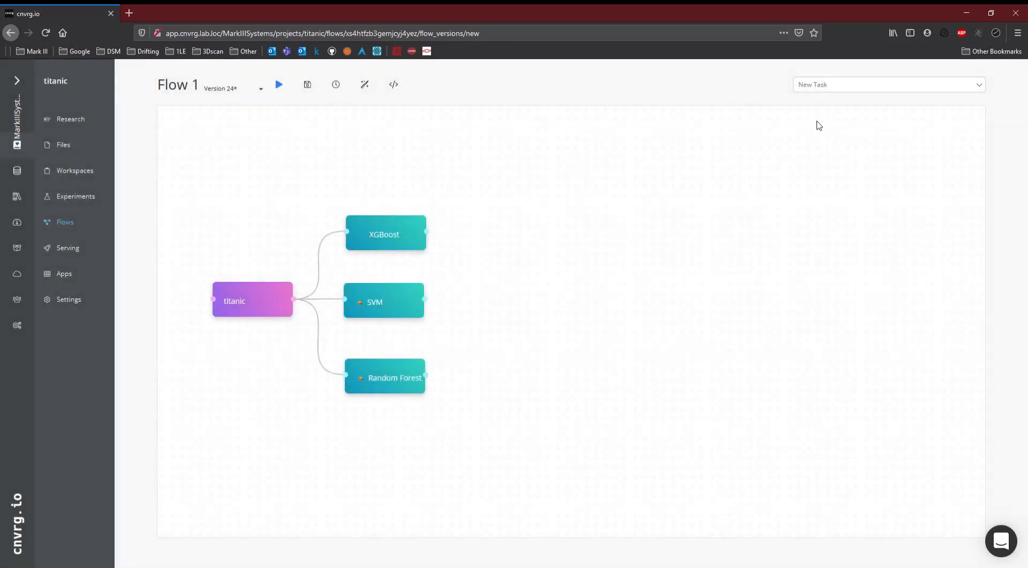
Inspect the dataset of the flow's titanic data task and the parameters of its XGBoost task, including learning_rate.
click(256, 305)
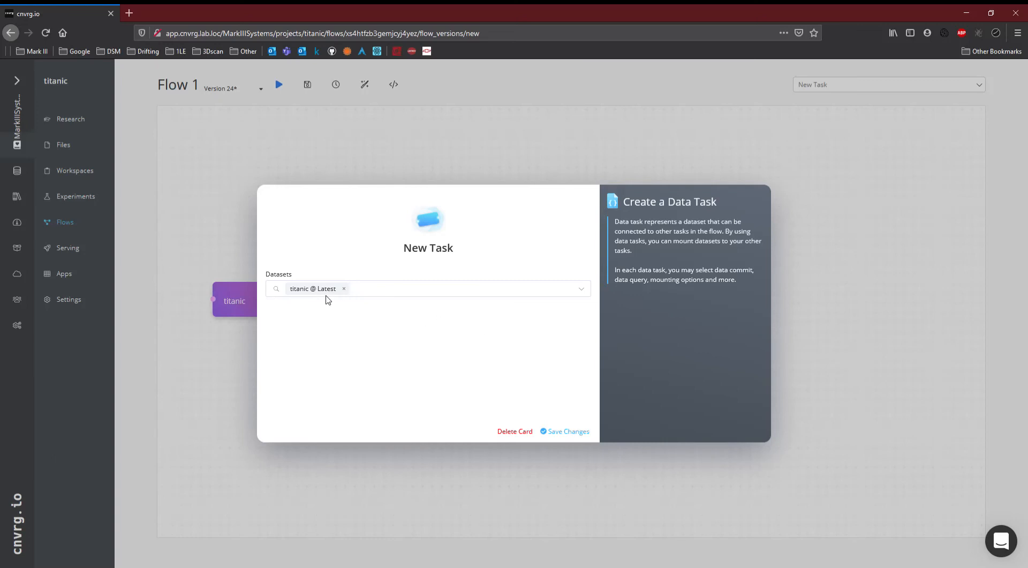
click(236, 384)
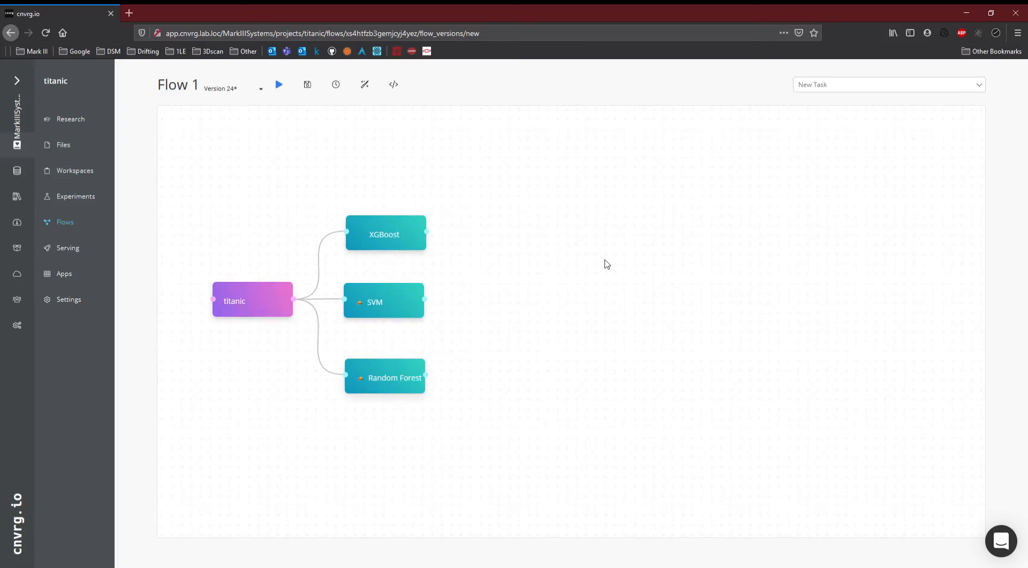
click(397, 243)
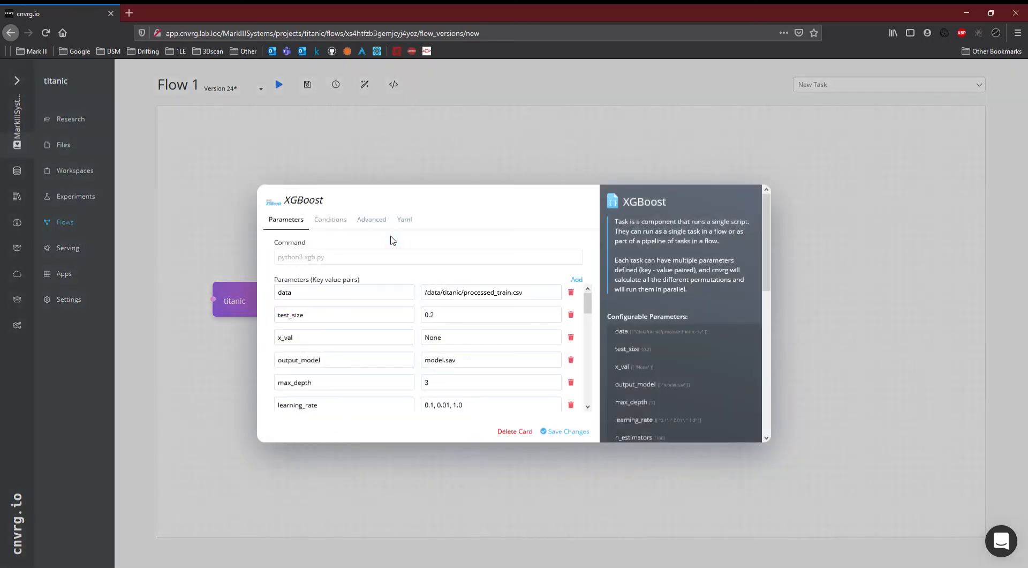
scroll(510, 336, down, 8)
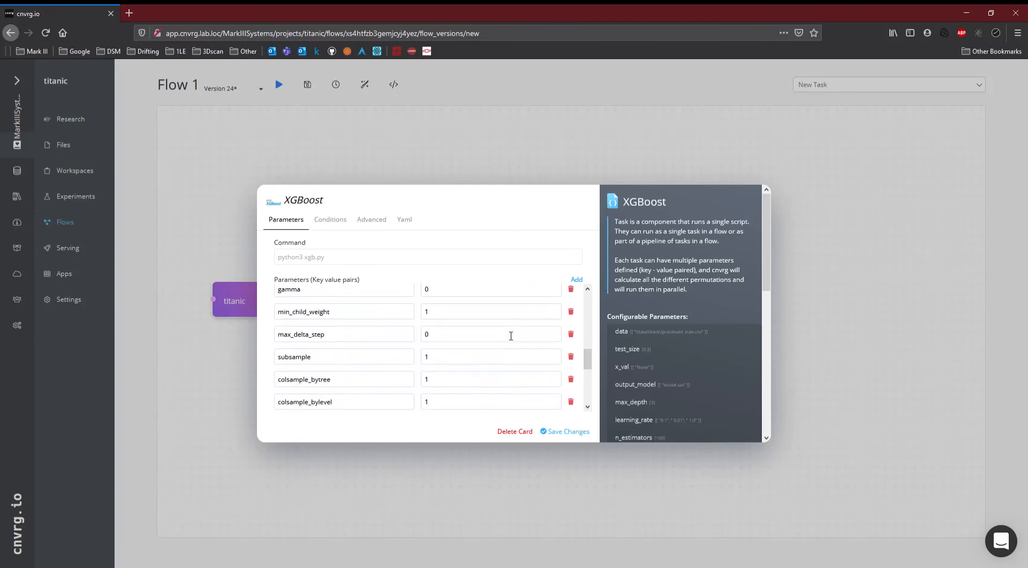
scroll(511, 335, down, 4)
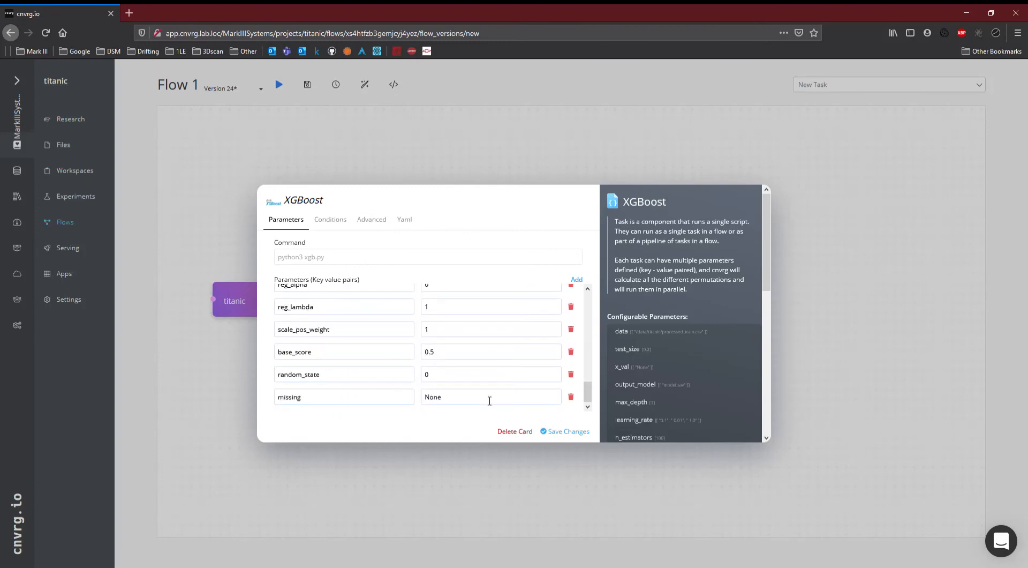
scroll(489, 400, up, 10)
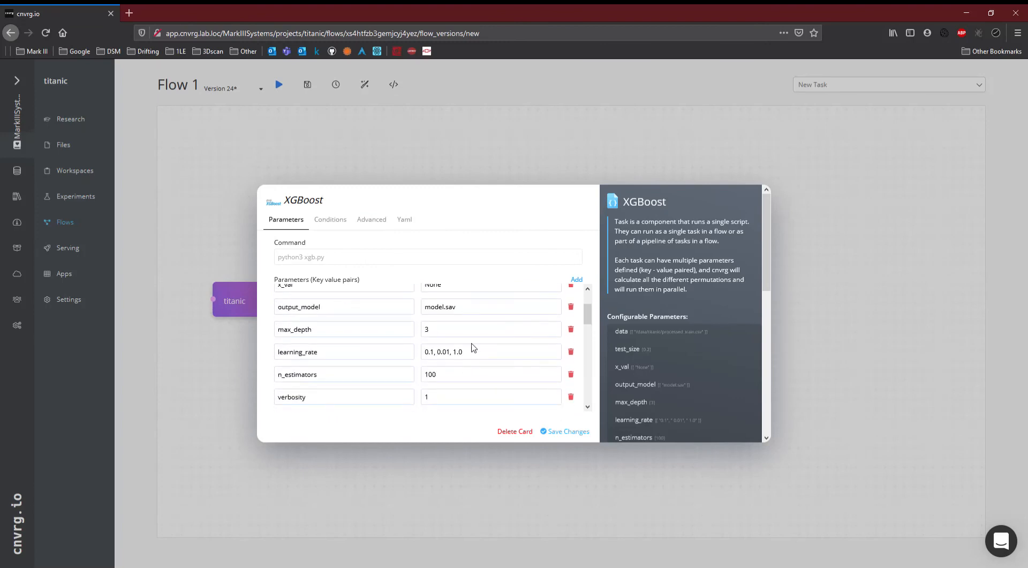
triple_click(473, 349)
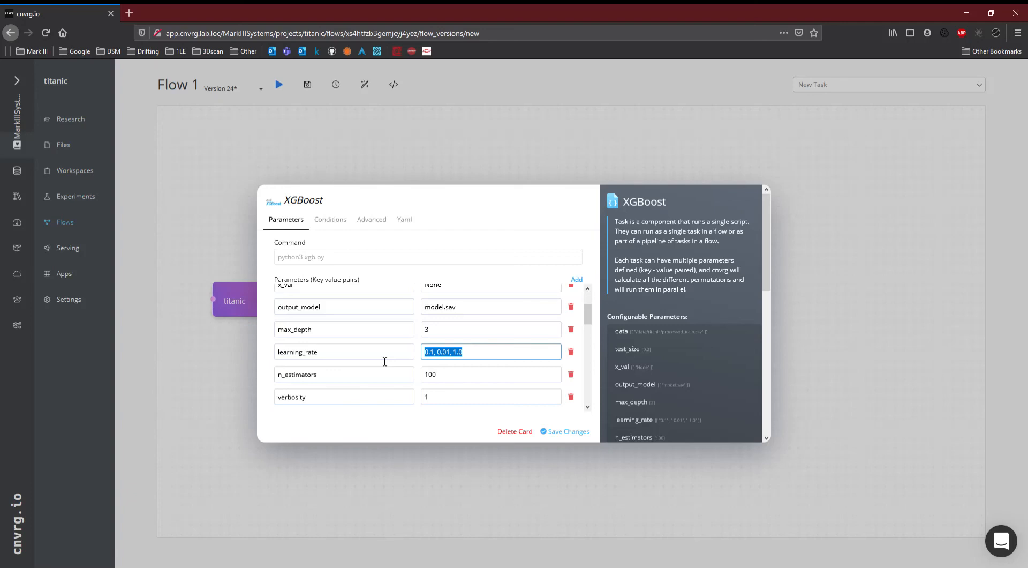
click(522, 165)
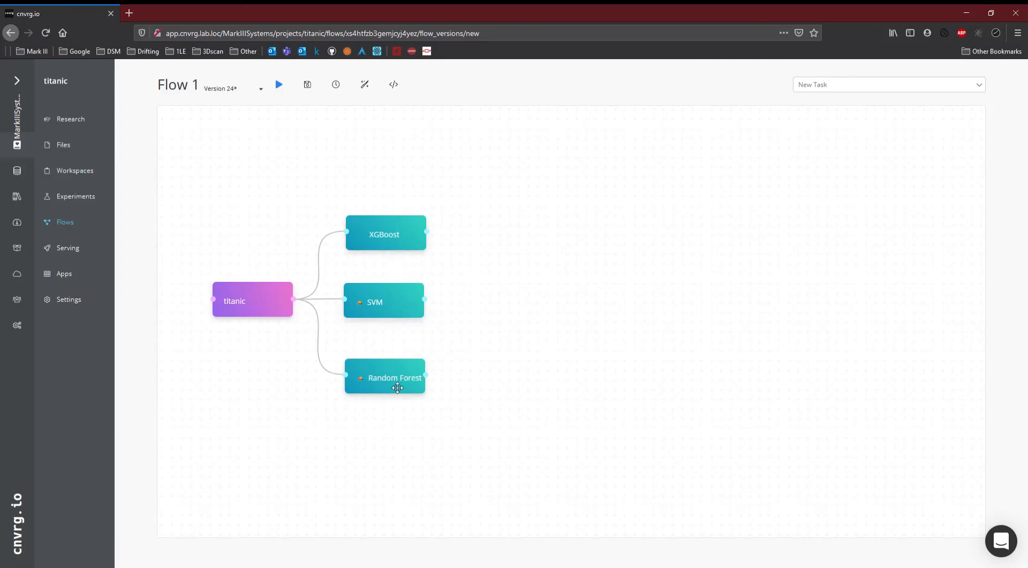
Run Flow 1 as version 25 after checking how many experiments it will execute.
click(279, 85)
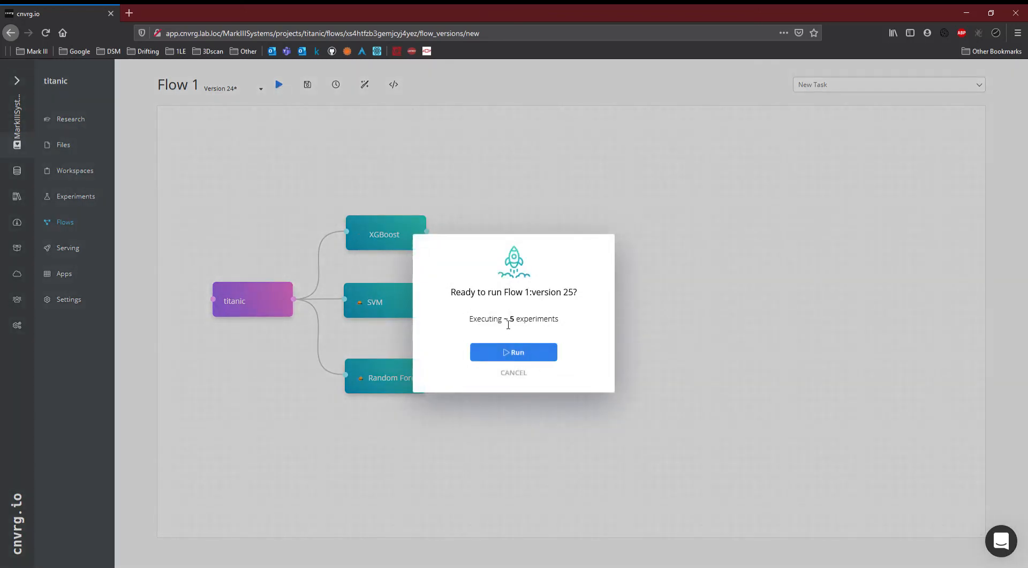
drag(508, 325, 521, 326)
click(572, 301)
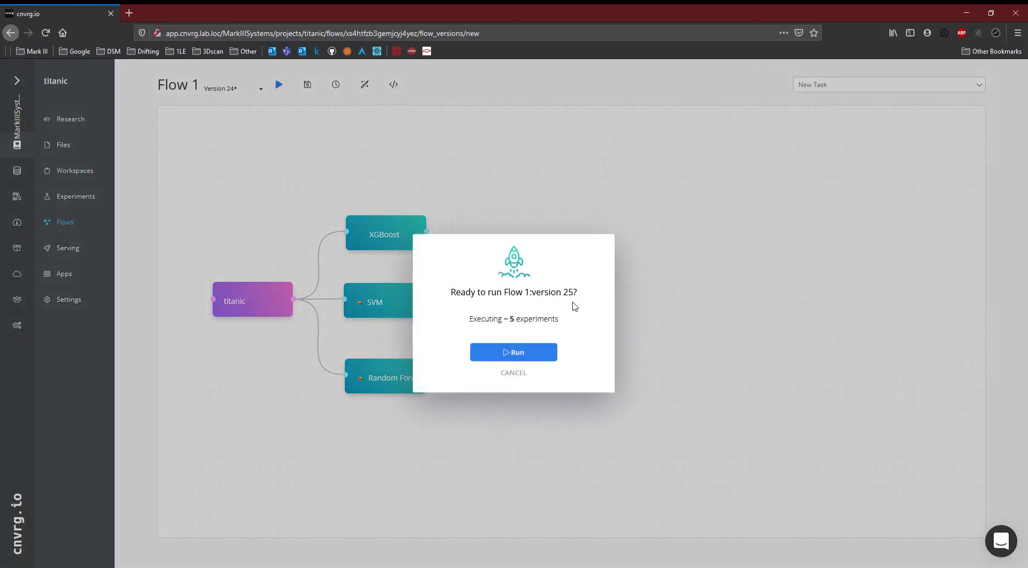
click(537, 356)
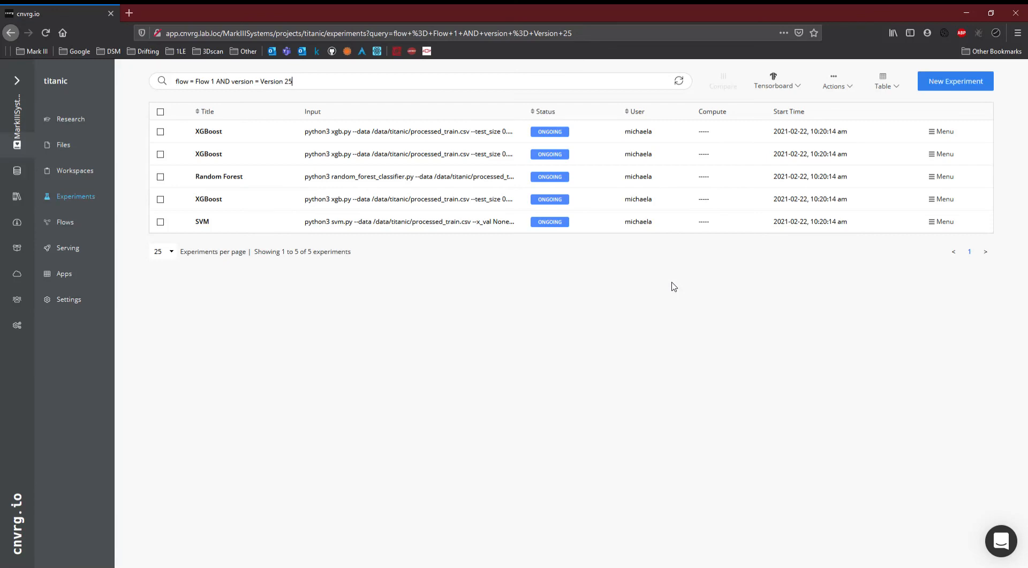
Open the first XGBoost experiment of the run and examine its parameters, logs and artifacts.
click(210, 132)
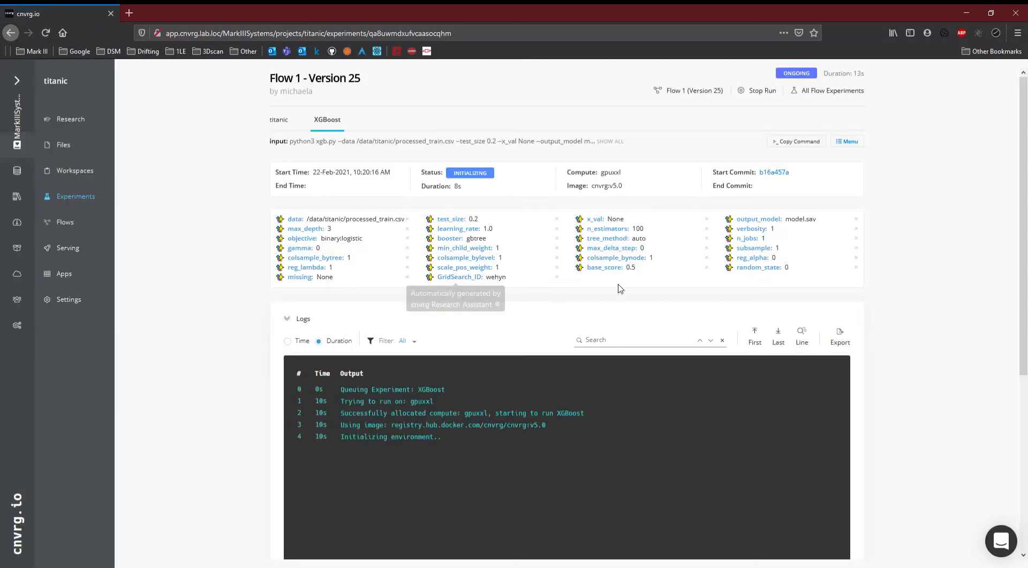
scroll(673, 284, down, 5)
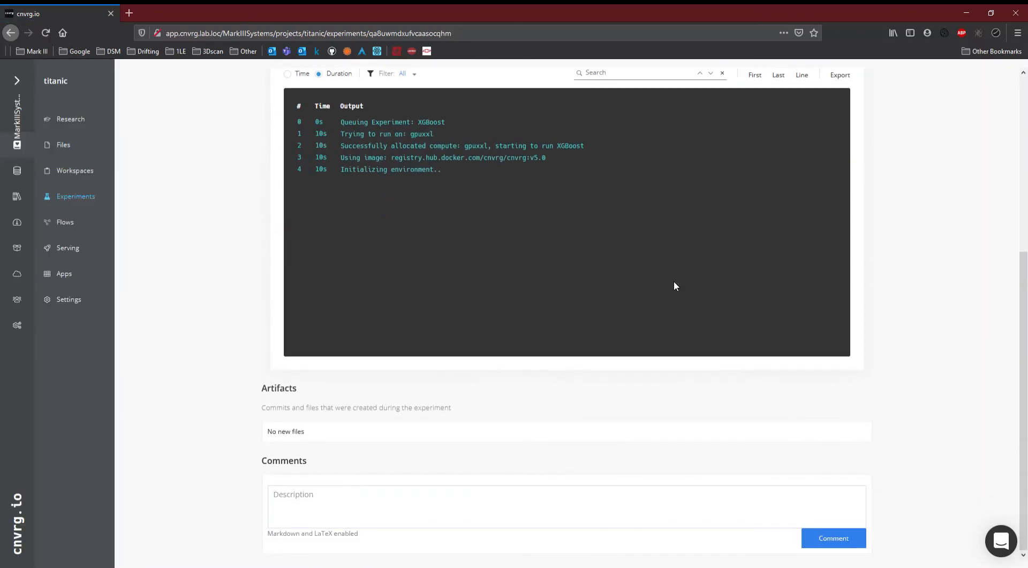
scroll(674, 281, up, 1)
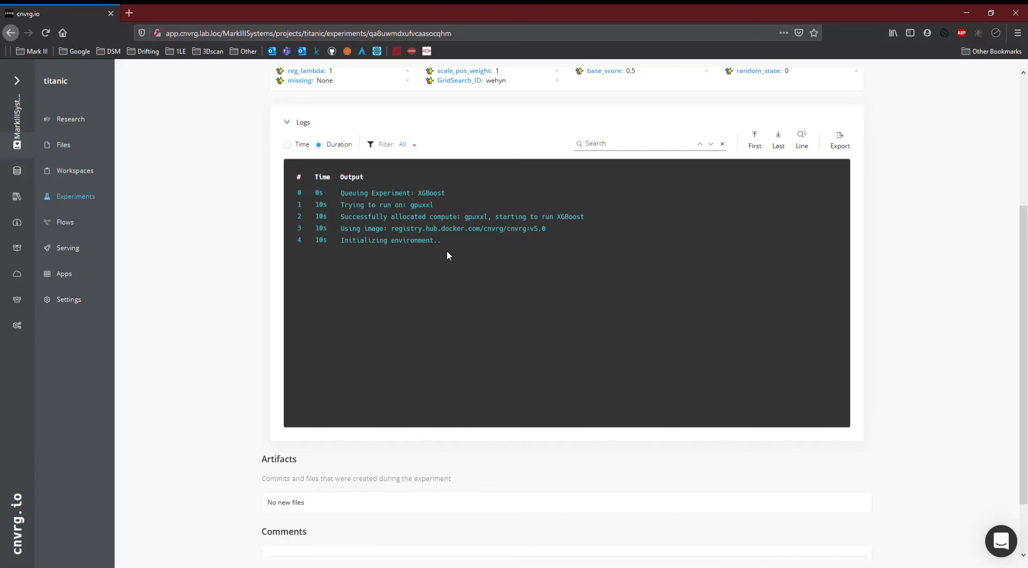
scroll(449, 255, up, 2)
key(F5)
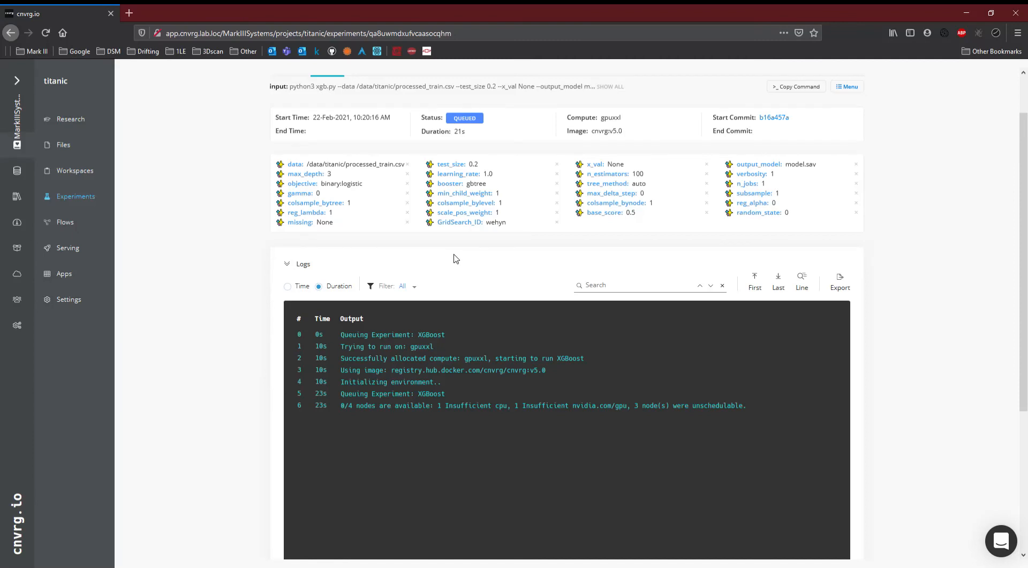
Switch to the nlp_demo project and open its gpt2.py file.
click(24, 142)
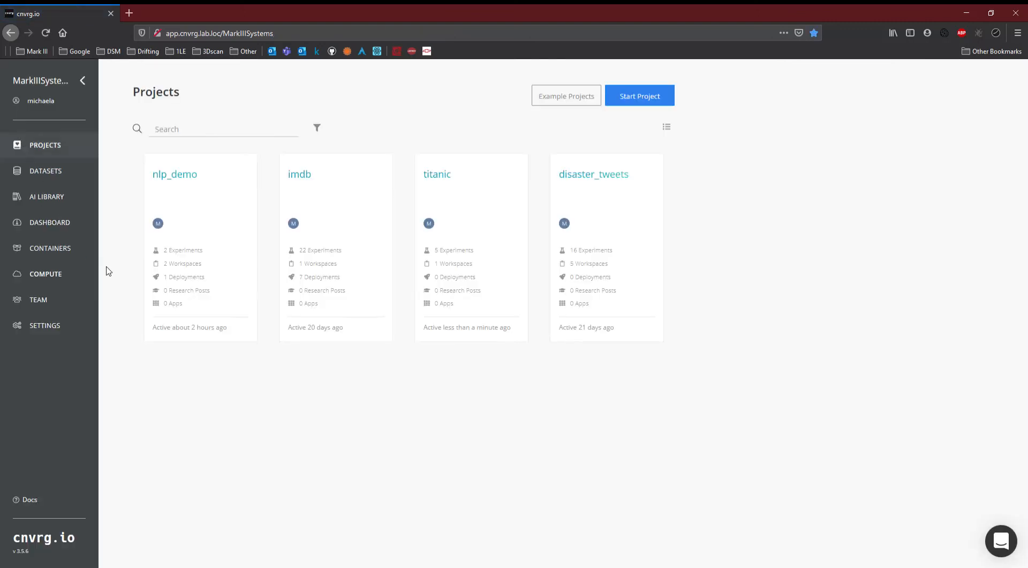
click(192, 181)
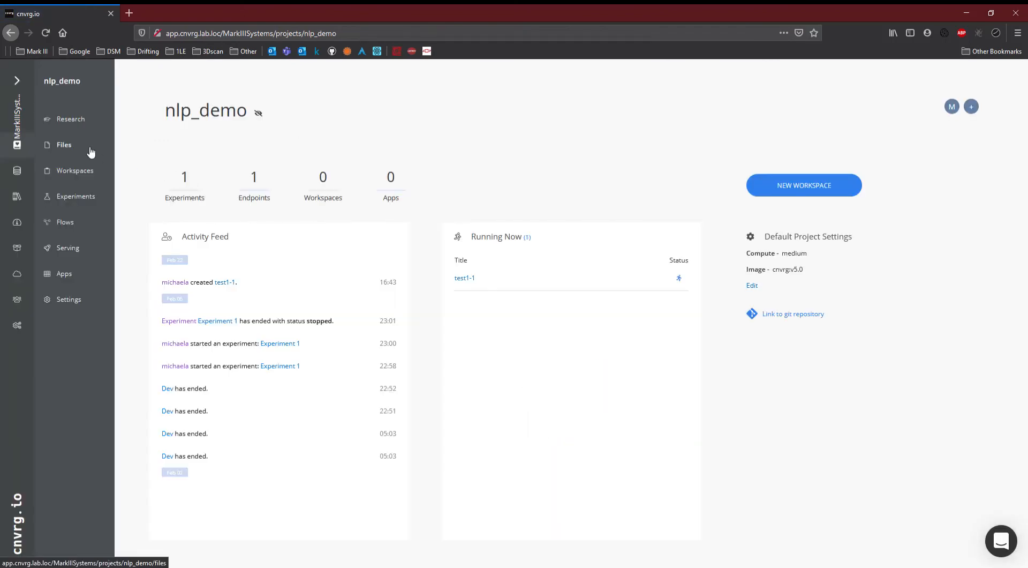
click(90, 152)
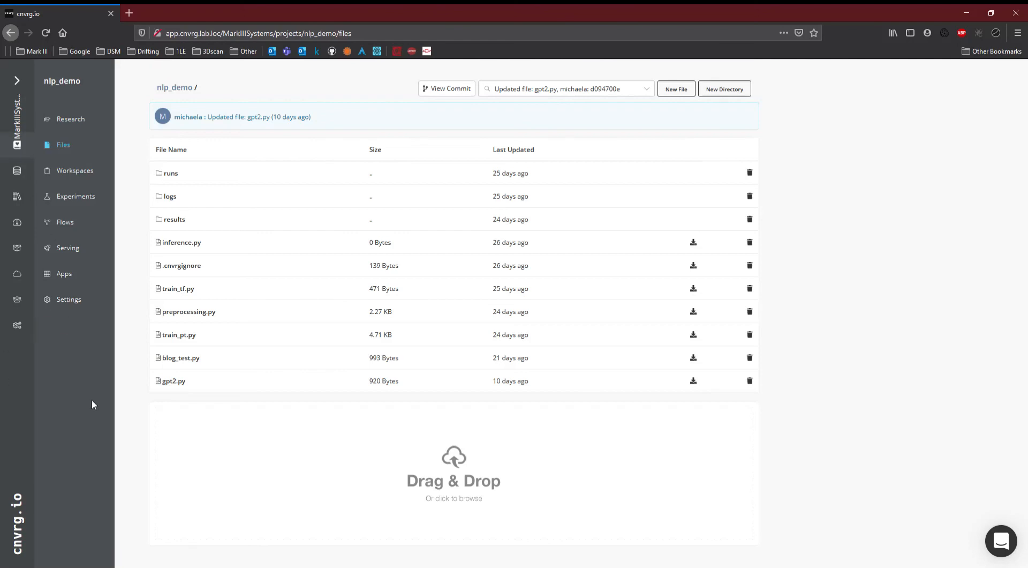
click(174, 380)
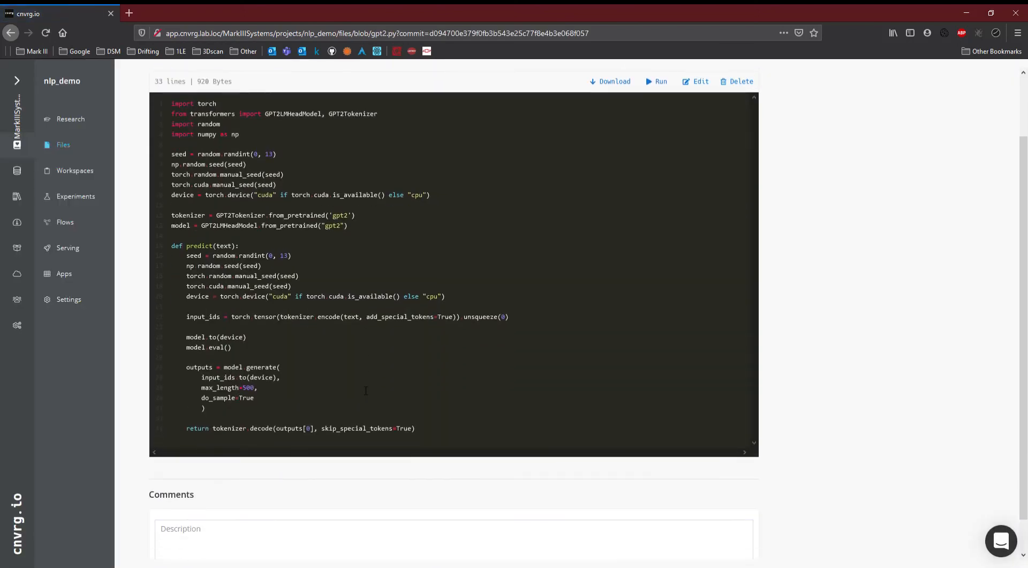
Examine the gpt2.py code, including the predict function, its text argument and the line loading the pretrained GPT-2 model.
scroll(354, 392, up, 1)
scroll(354, 392, down, 1)
drag(170, 246, 442, 435)
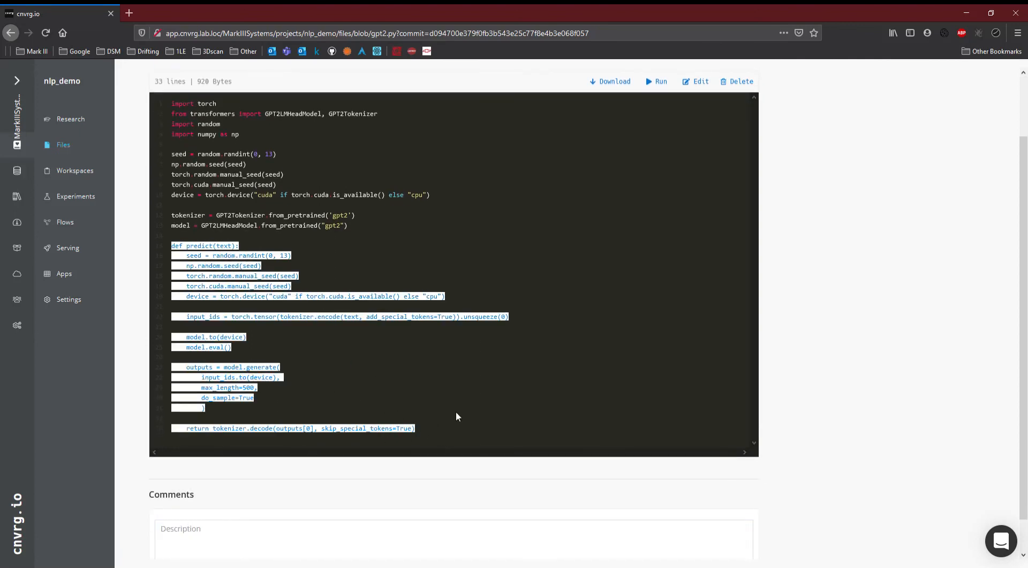
click(457, 416)
scroll(458, 303, up, 2)
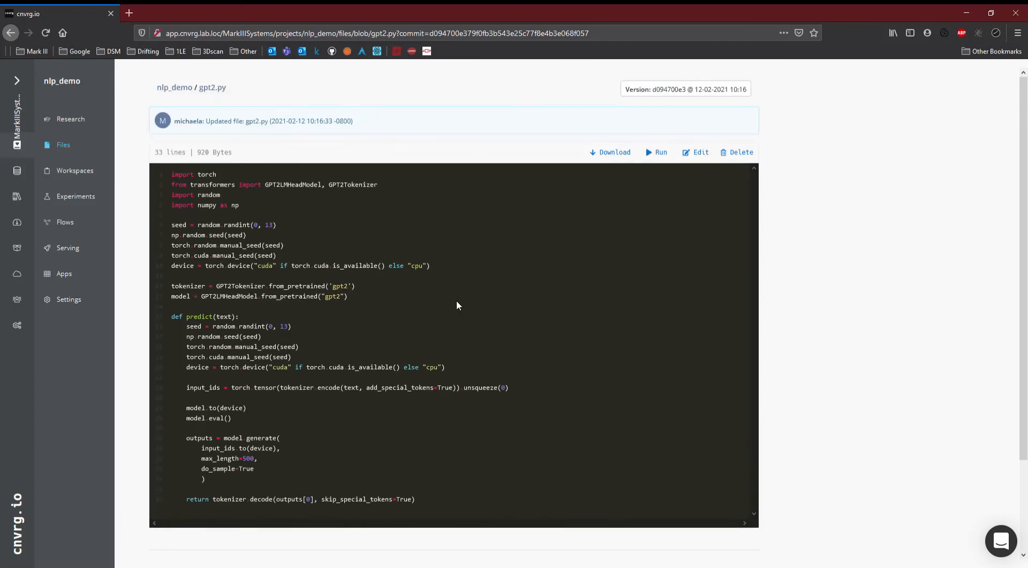
drag(347, 297, 165, 299)
click(186, 302)
scroll(210, 304, down, 2)
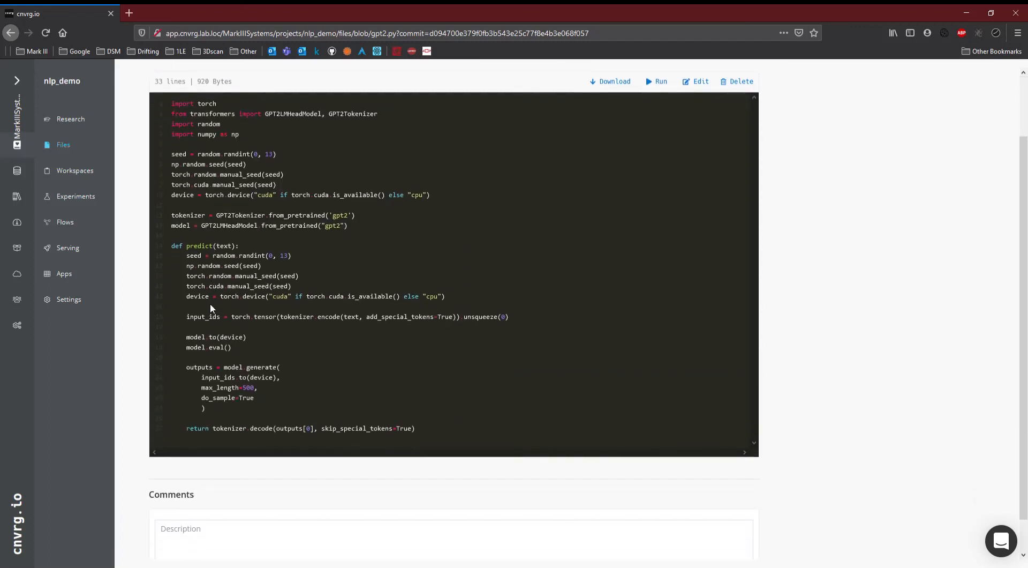
drag(216, 246, 231, 247)
click(237, 253)
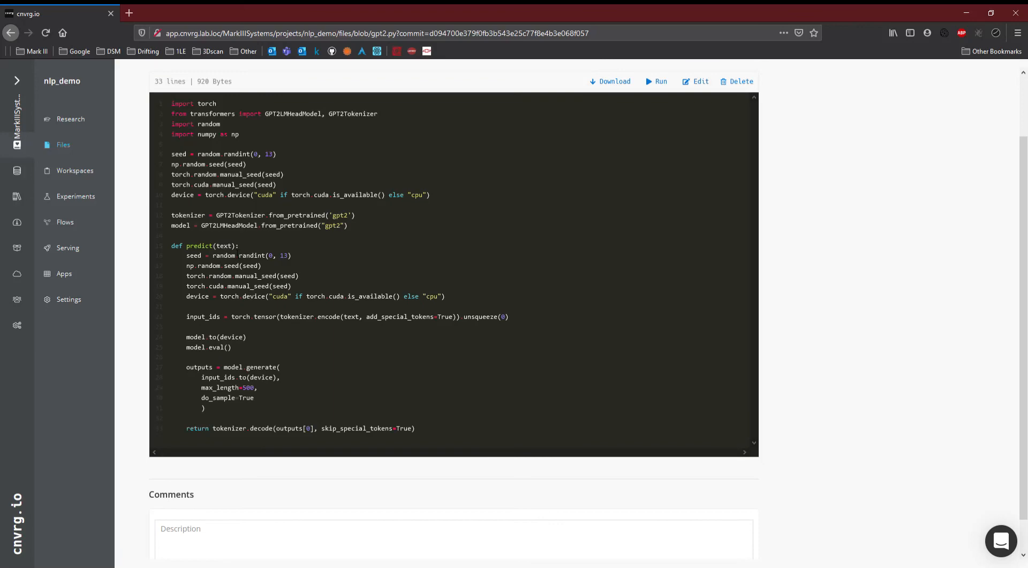